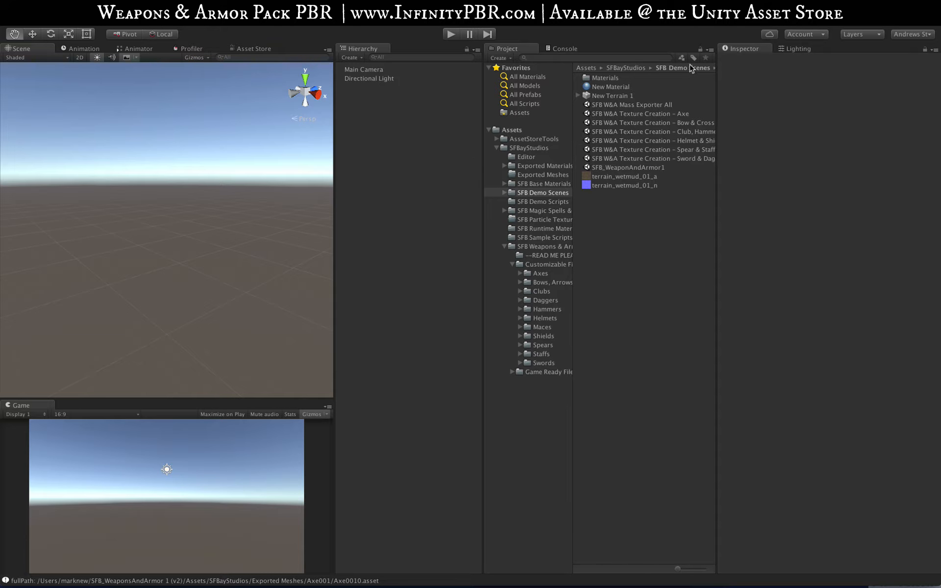
# Step: Open the SFB W&A Texture Creation – Axe scene without saving the untitled scene, and bring its four axes into view
pyautogui.doubleClick(673, 114)
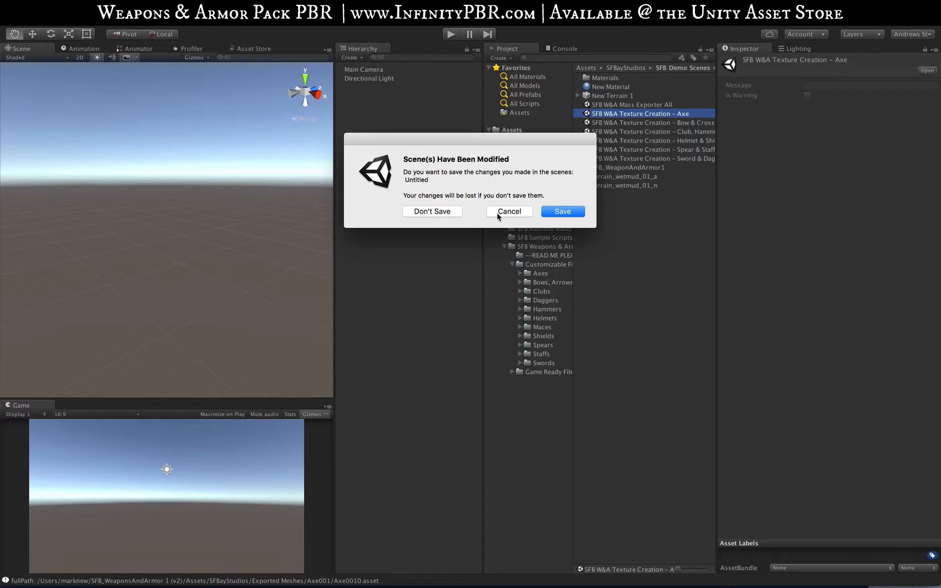
pyautogui.click(440, 213)
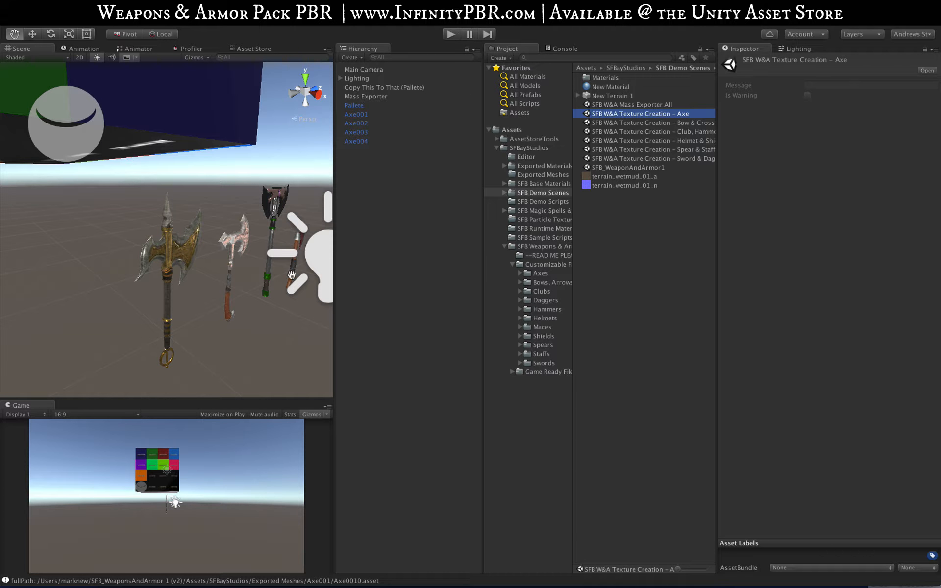
pyautogui.keyDown('alt'); pyautogui.moveTo(291, 275); pyautogui.dragTo(168, 219); pyautogui.keyUp('alt')
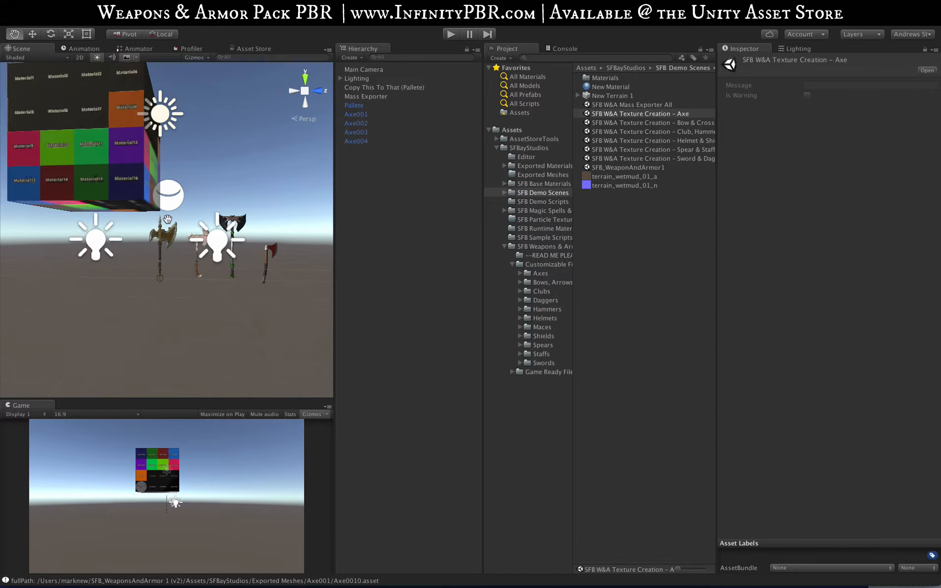
pyautogui.scroll(-2, 168, 219)
pyautogui.scroll(3, 167, 219)
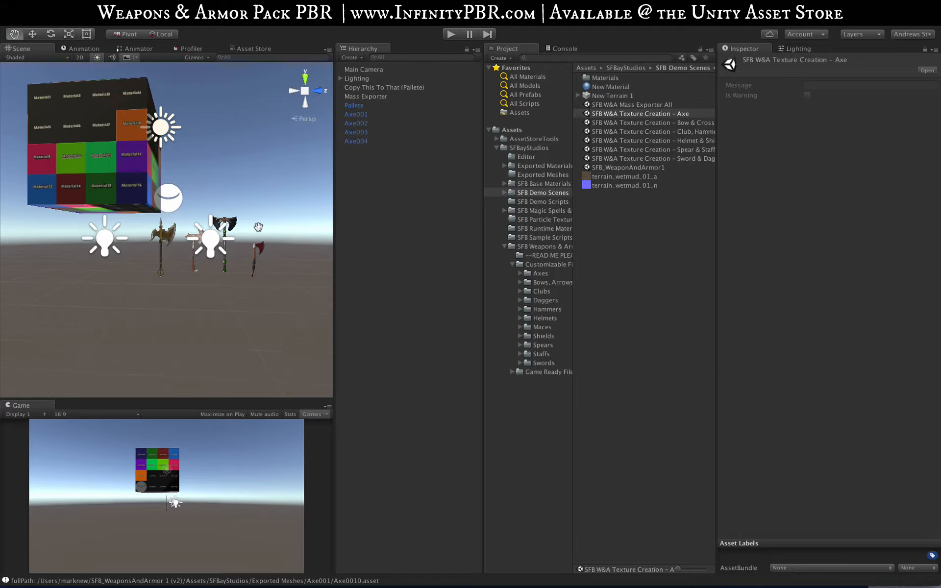
pyautogui.moveTo(213, 244); pyautogui.dragTo(206, 268)
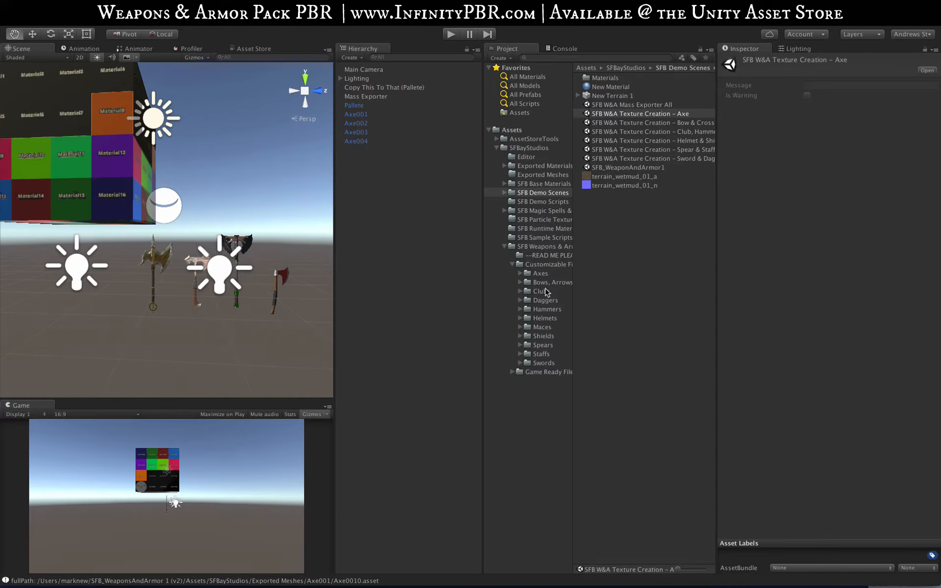
# Step: Browse to the Axe001 folder inside the customizable Axes folder and inspect its axe001_position texture
pyautogui.click(529, 275)
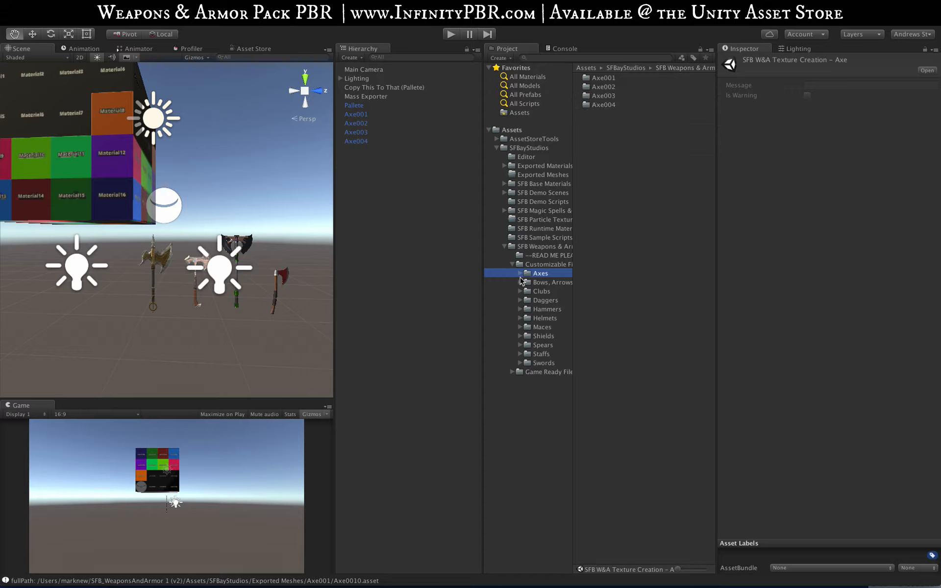
pyautogui.click(520, 273)
pyautogui.click(539, 283)
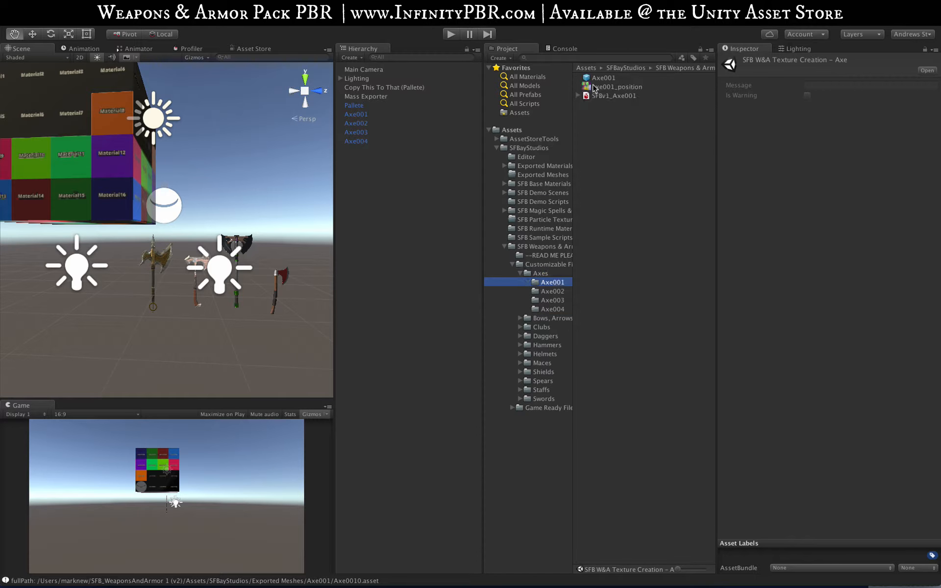
pyautogui.click(586, 78)
pyautogui.click(591, 96)
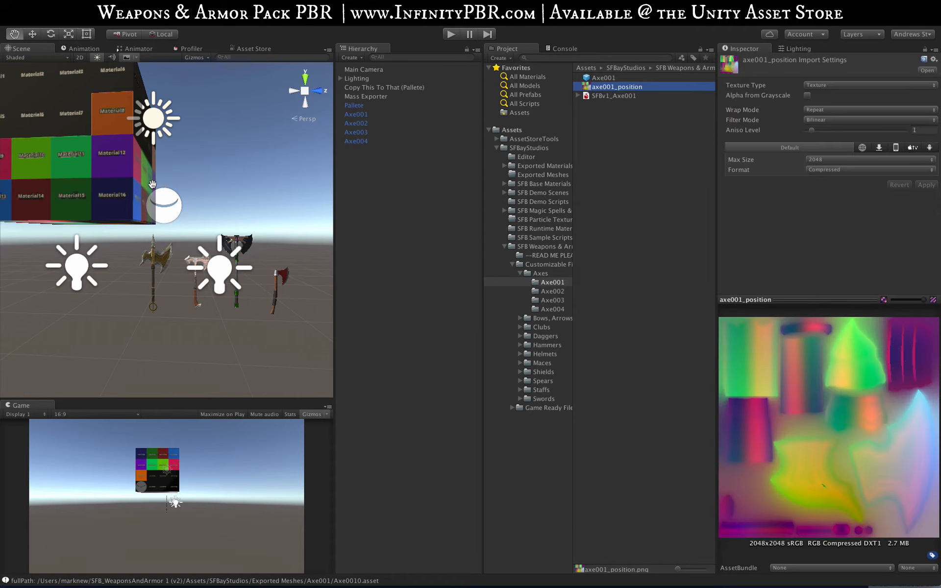
# Step: Select Axe001 in the scene, reload its blend shapes in the SFB_Blend Shapes script, and widen the Inspector
pyautogui.moveTo(150, 253); pyautogui.dragTo(162, 248)
pyautogui.click(356, 114)
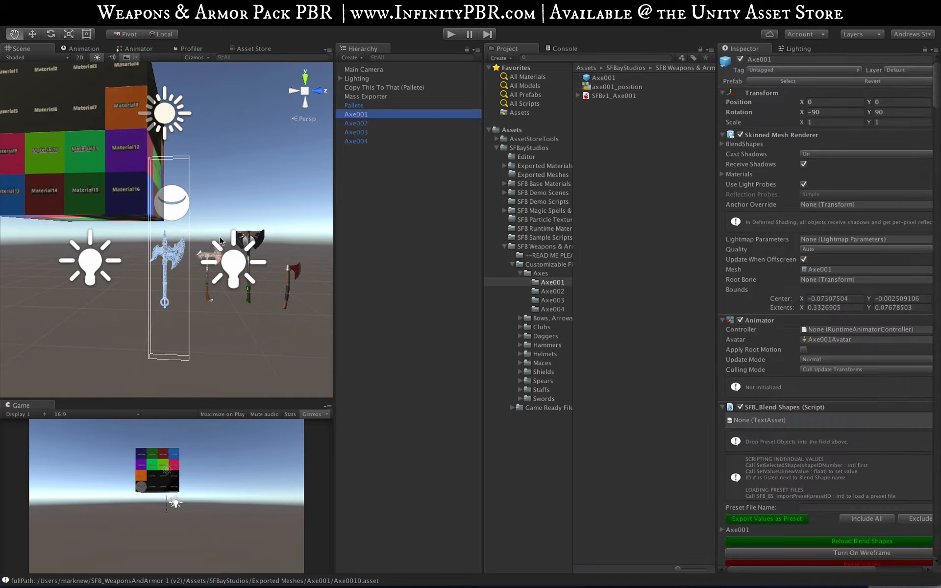
pyautogui.press('f')
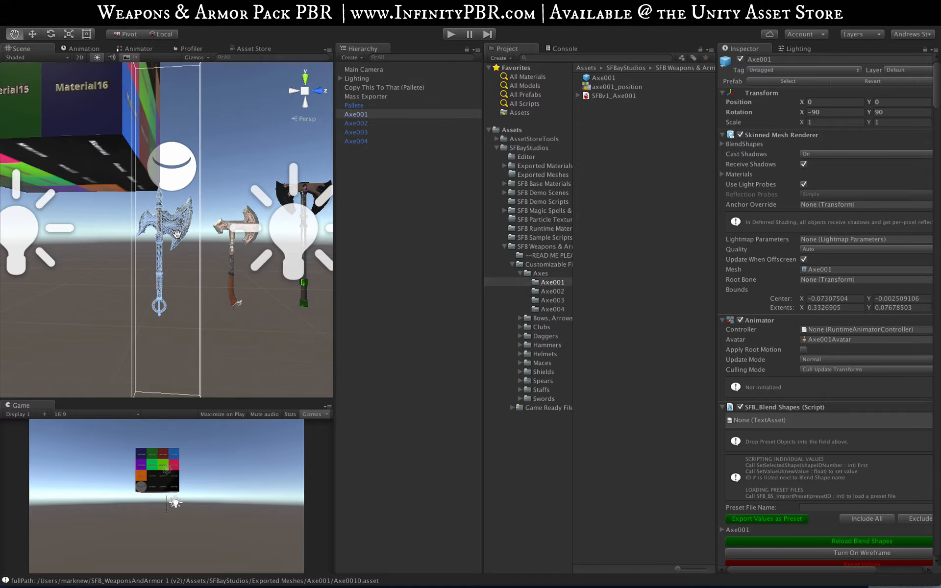
pyautogui.scroll(-8, 792, 427)
pyautogui.scroll(-1, 792, 427)
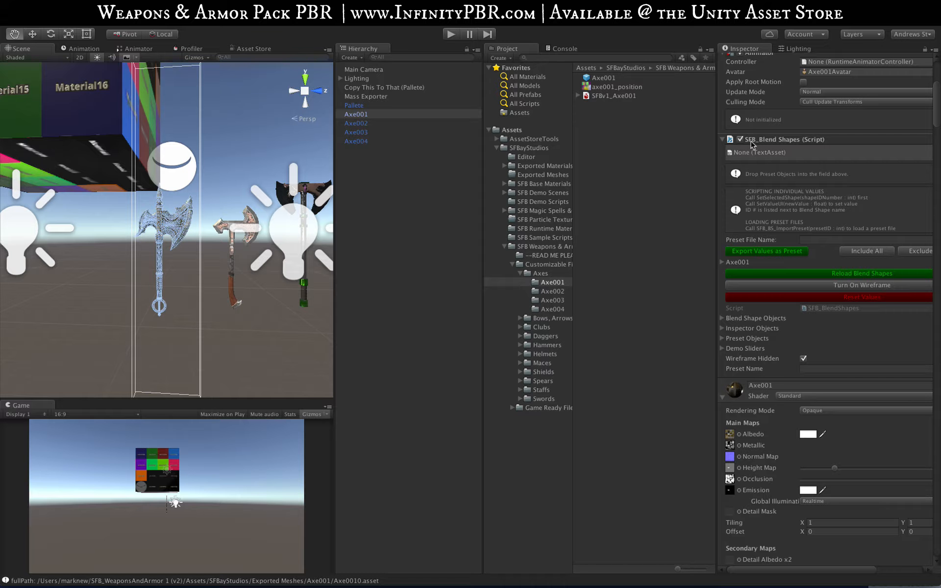
pyautogui.click(829, 276)
pyautogui.moveTo(717, 240); pyautogui.dragTo(628, 239)
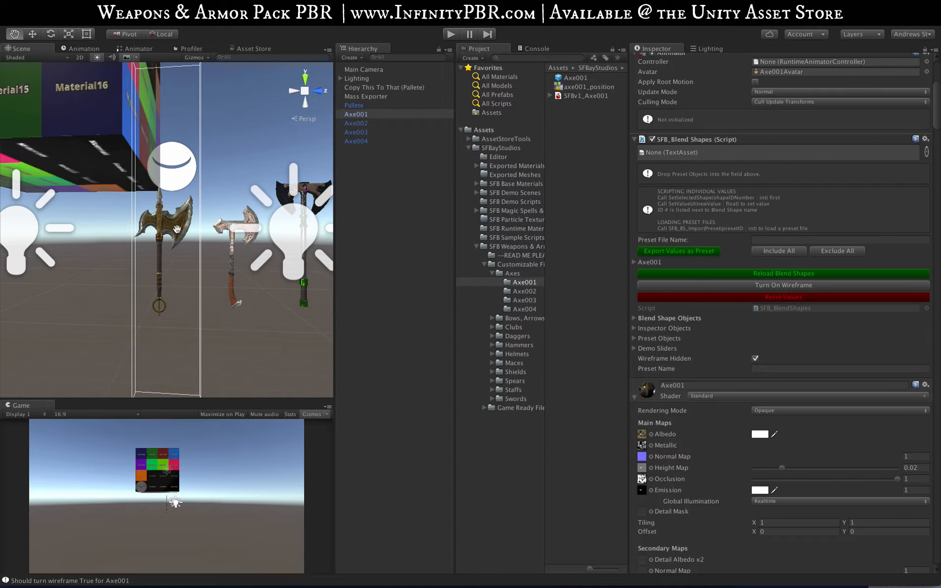
# Step: Toggle the wireframe display of Axe001 on and back off
pyautogui.scroll(2, 182, 214)
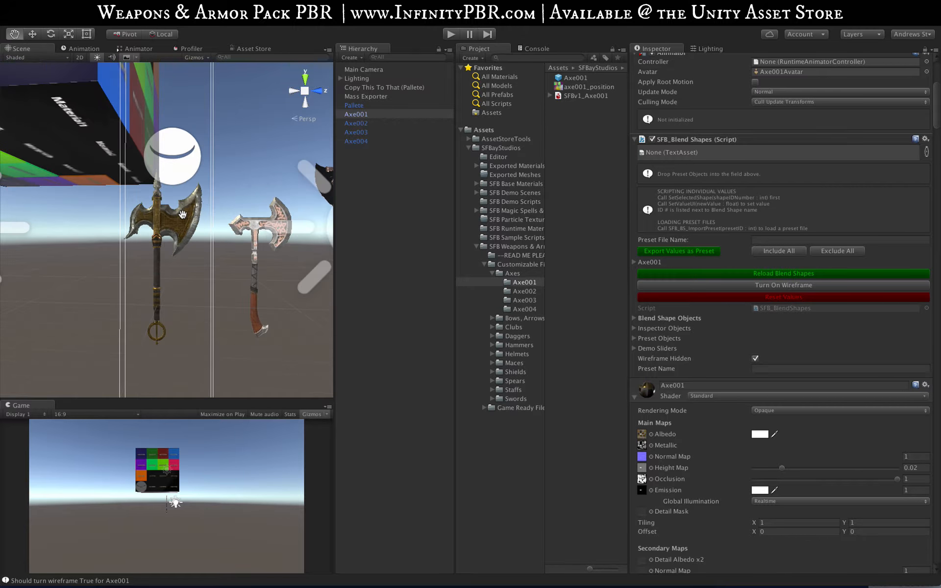
pyautogui.click(700, 287)
pyautogui.keyDown('alt'); pyautogui.moveTo(199, 261); pyautogui.dragTo(223, 299); pyautogui.keyUp('alt')
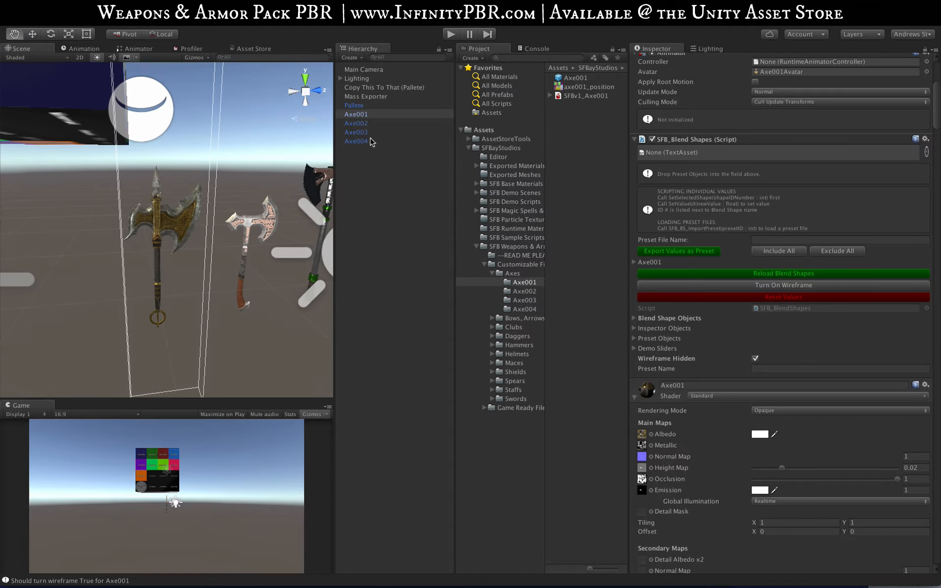
# Step: Reselect Axe001 and expand its list of blend shape sliders
pyautogui.click(363, 125)
pyautogui.click(361, 115)
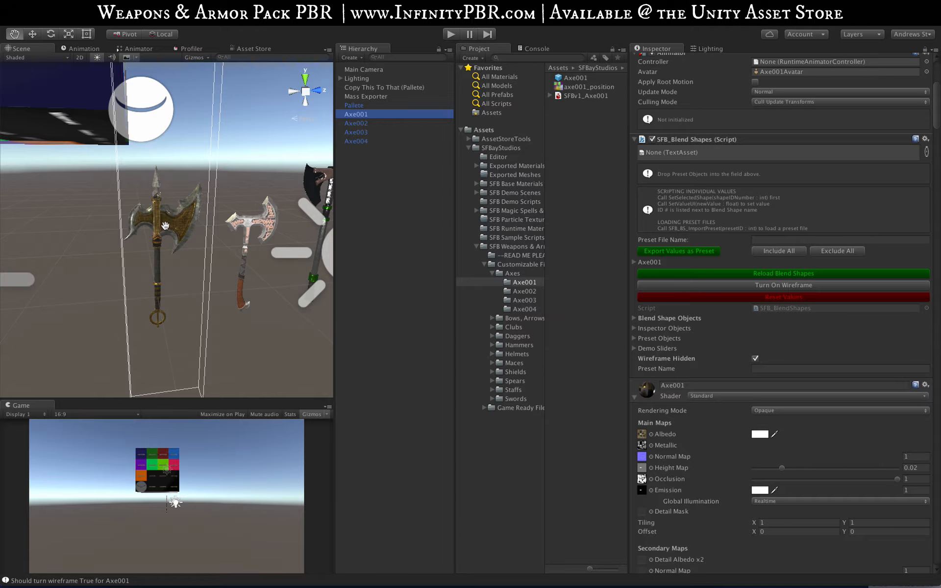
pyautogui.scroll(2, 165, 226)
pyautogui.scroll(2, 161, 224)
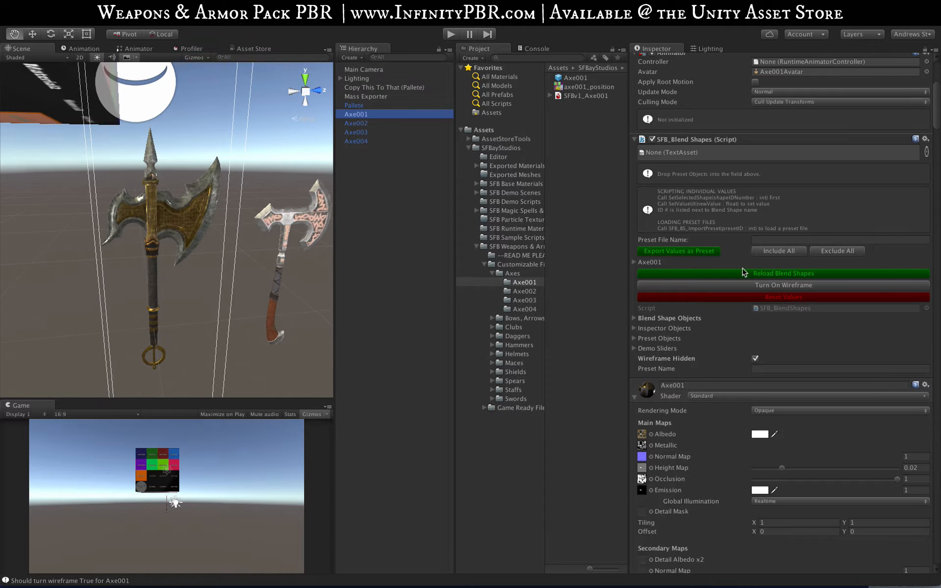
pyautogui.click(631, 261)
pyautogui.click(632, 263)
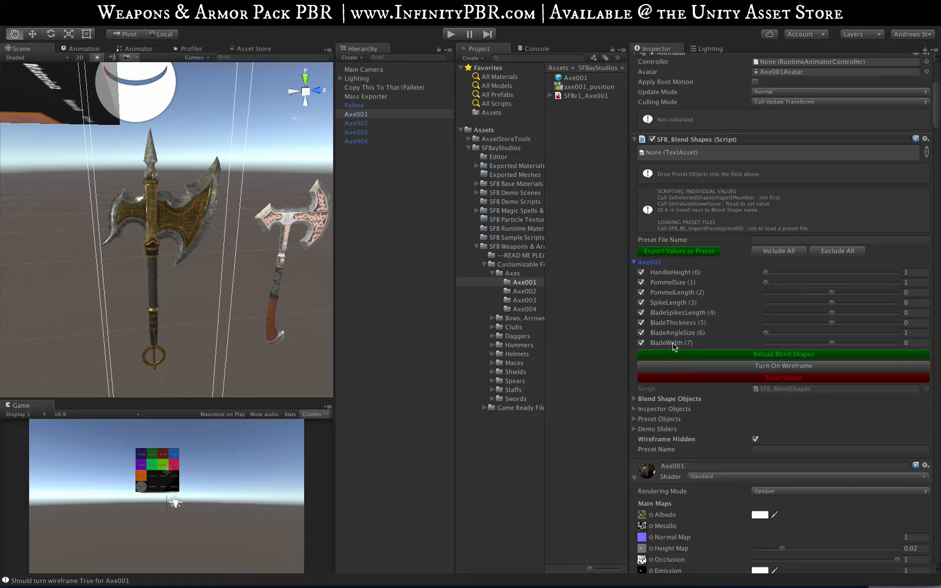
# Step: Try the HandleHeight and PommelSize sliders, and set PommelLength to about -2.6, SpikeLength to about -0.9 and BladeSpikesLength to -100
pyautogui.moveTo(771, 273)
pyautogui.mouseDown()
pyautogui.moveTo(901, 272)
pyautogui.moveTo(760, 273)
pyautogui.mouseUp()
pyautogui.scroll(-6, 209, 257)
pyautogui.click(793, 283)
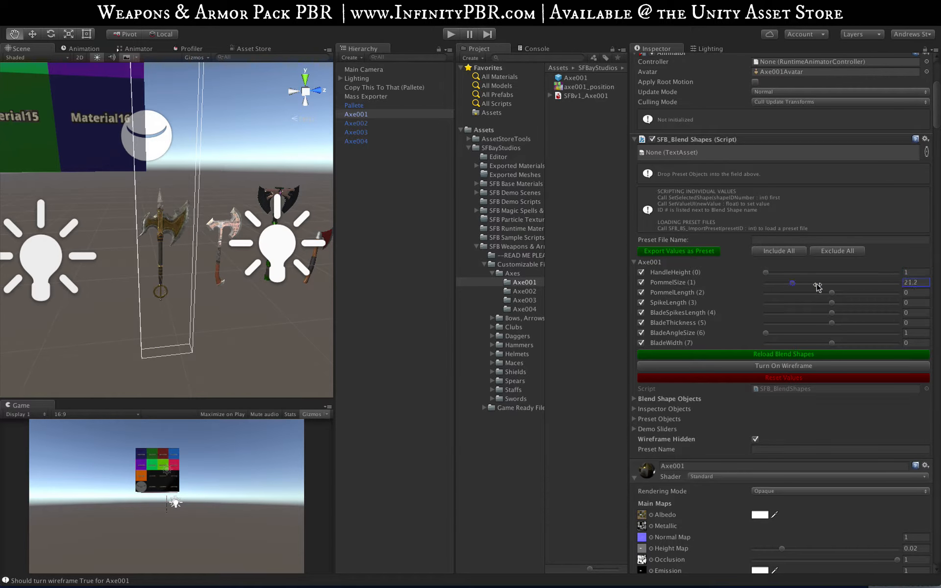
pyautogui.moveTo(818, 285); pyautogui.dragTo(755, 282)
pyautogui.moveTo(833, 295); pyautogui.dragTo(752, 313)
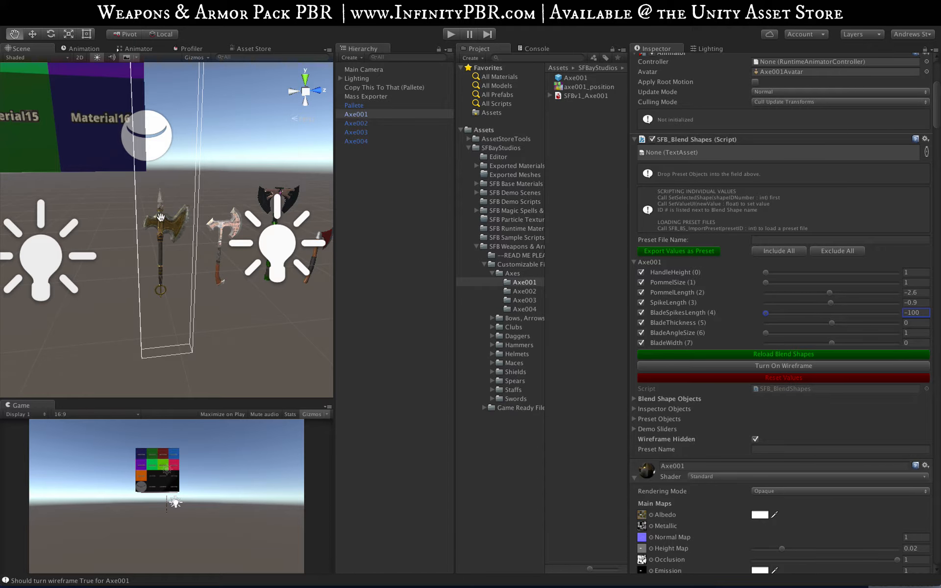
# Step: Try Axe001's PommelSize slider again, and set SpikeLength to about 26 and BladeSpikesLength to 100
pyautogui.press('f')
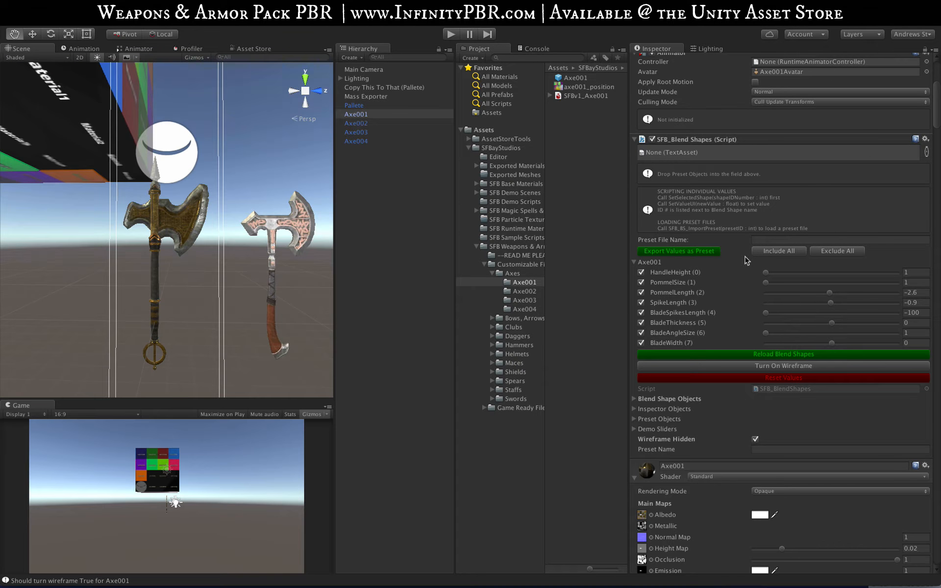
pyautogui.moveTo(793, 284); pyautogui.dragTo(750, 289)
pyautogui.moveTo(848, 303); pyautogui.dragTo(915, 311)
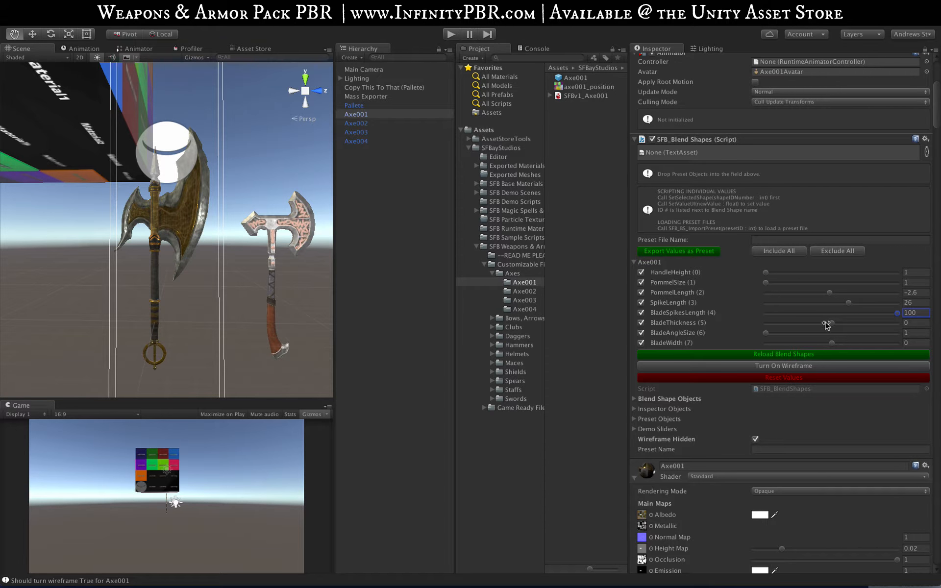
# Step: Try Axe001's BladeThickness from the side and leave it at about -1.2, and set BladeAngleSize and BladeWidth to 100
pyautogui.moveTo(829, 324); pyautogui.dragTo(883, 324)
pyautogui.keyDown('alt'); pyautogui.moveTo(133, 250); pyautogui.dragTo(414, 272); pyautogui.keyUp('alt')
pyautogui.moveTo(881, 326); pyautogui.dragTo(831, 324)
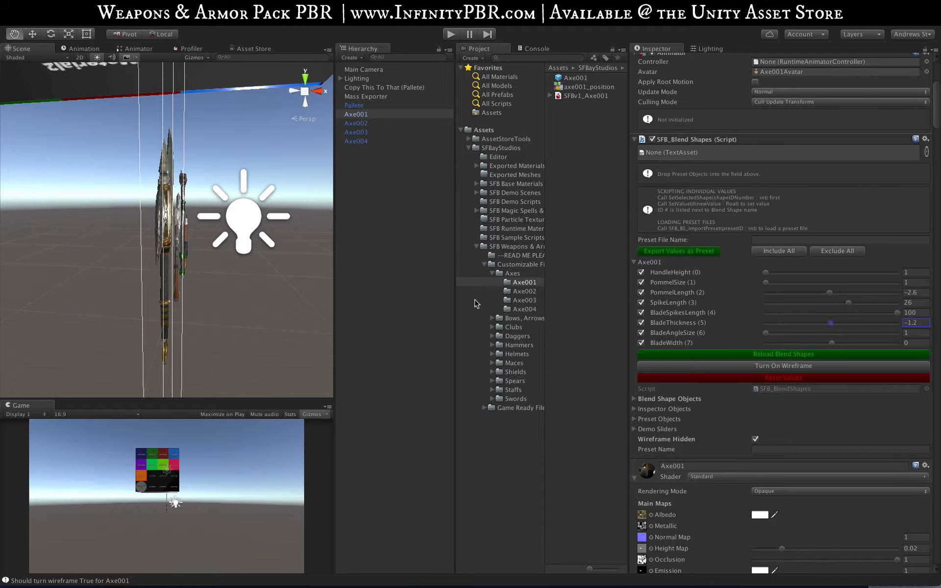
pyautogui.keyDown('alt'); pyautogui.moveTo(265, 271); pyautogui.dragTo(1, 260); pyautogui.keyUp('alt')
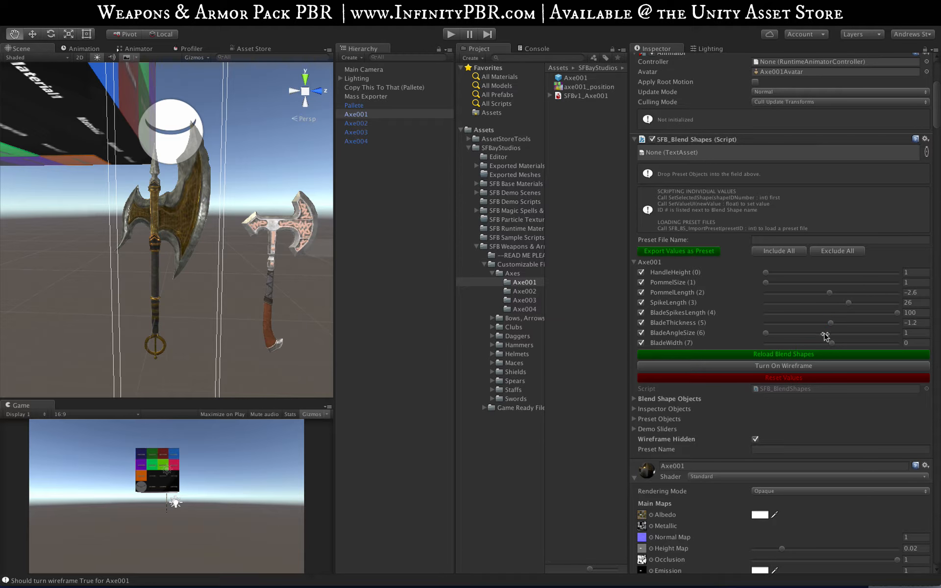
pyautogui.moveTo(824, 337); pyautogui.dragTo(898, 342)
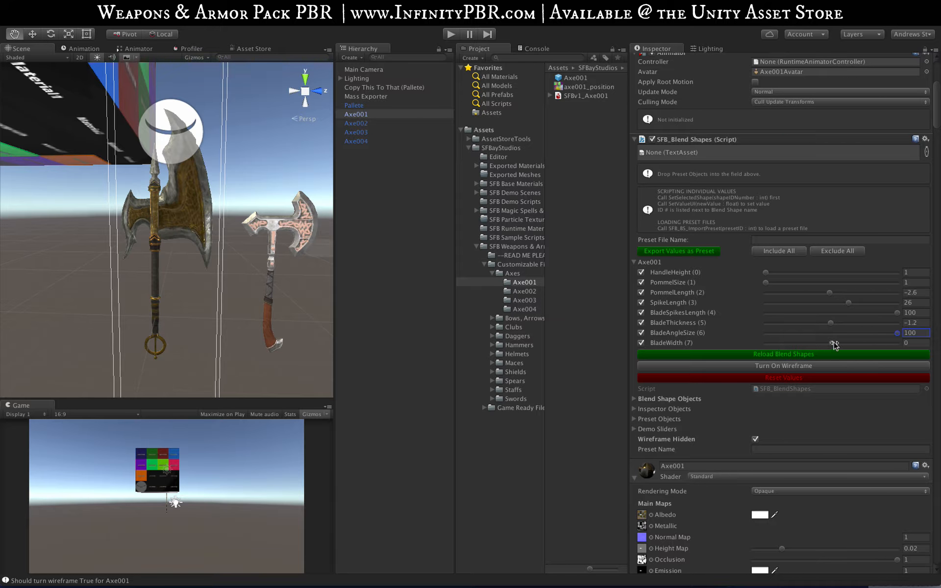
pyautogui.moveTo(834, 343); pyautogui.dragTo(922, 343)
# Step: Examine the enlarged blade and textures of Axe001 up close from several angles
pyautogui.scroll(5, 186, 190)
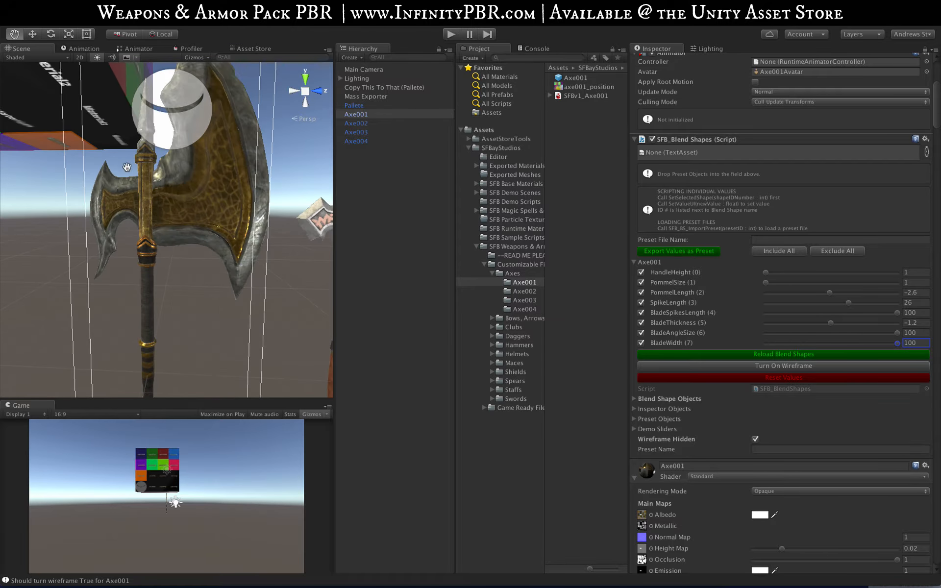
pyautogui.keyDown('alt'); pyautogui.moveTo(229, 198); pyautogui.dragTo(364, 288); pyautogui.keyUp('alt')
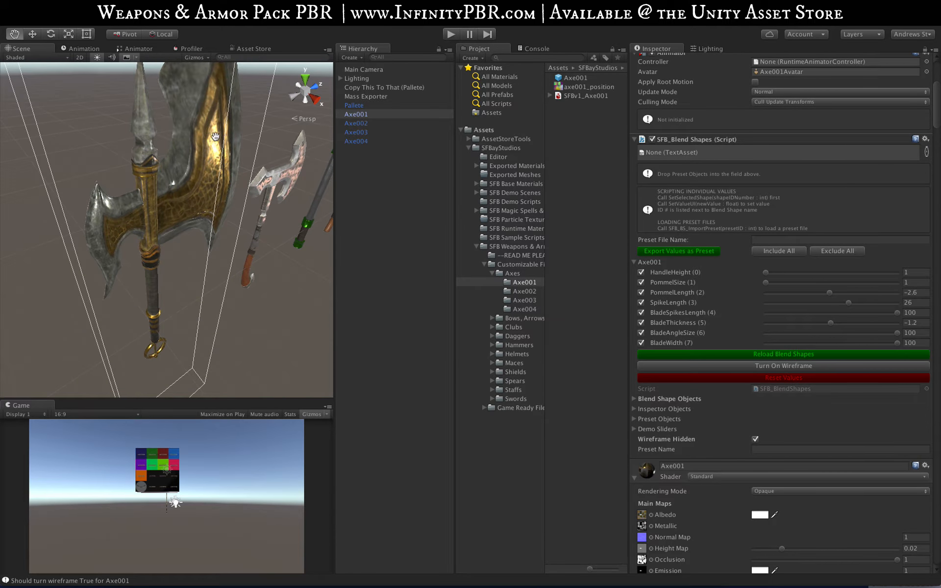
pyautogui.scroll(5, 203, 182)
pyautogui.keyDown('alt'); pyautogui.moveTo(203, 183); pyautogui.dragTo(90, 177); pyautogui.keyUp('alt')
pyautogui.keyDown('alt'); pyautogui.moveTo(181, 277); pyautogui.dragTo(196, 147); pyautogui.keyUp('alt')
pyautogui.scroll(-5, 173, 242)
pyautogui.moveTo(166, 273); pyautogui.dragTo(175, 255)
pyautogui.scroll(-2, 174, 254)
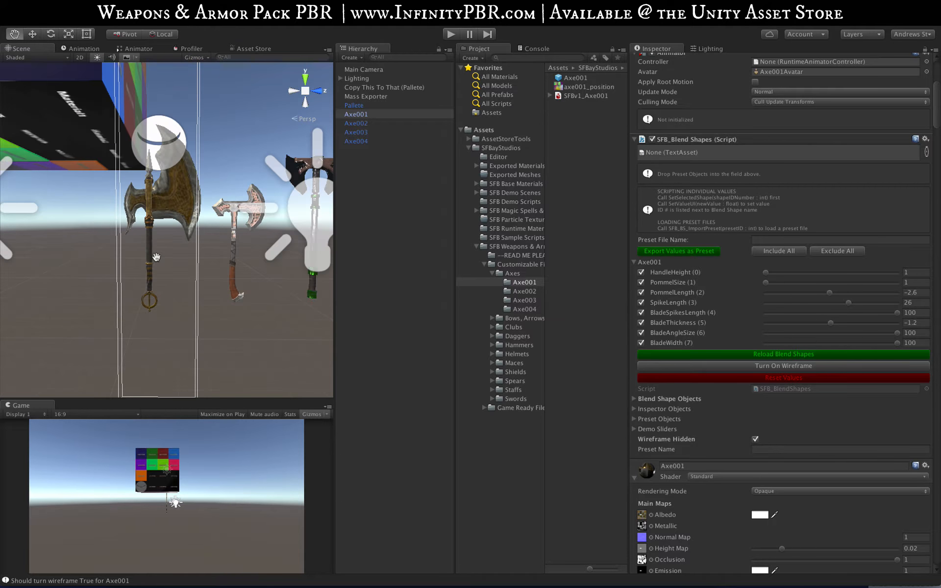
# Step: Reset Axe001's blend shapes, and set BladeThickness to about 21.3, BladeAngleSize to 39.3, BladeWidth to 60 and BladeSpikesLength to 31.5
pyautogui.click(789, 380)
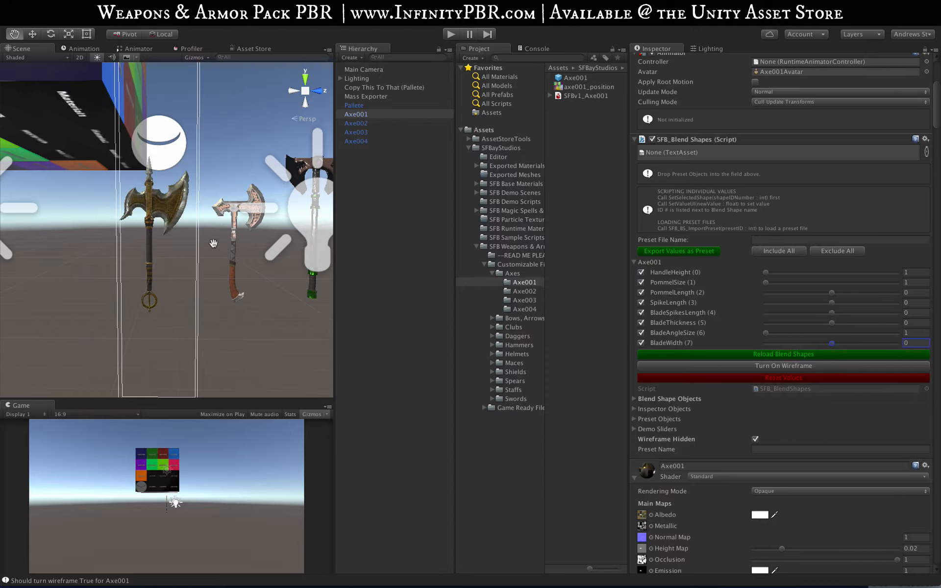
pyautogui.scroll(3, 173, 179)
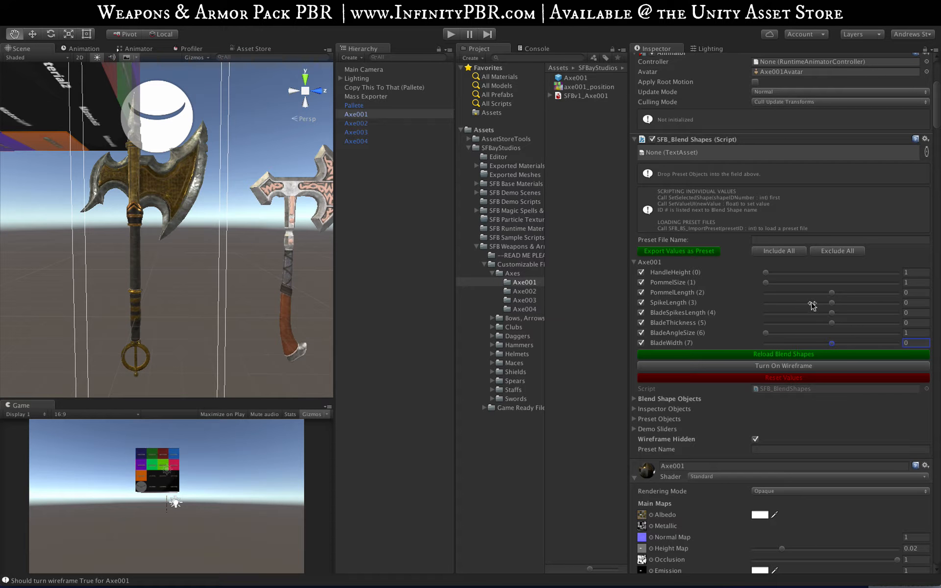
pyautogui.click(834, 323)
pyautogui.moveTo(845, 323)
pyautogui.mouseDown()
pyautogui.moveTo(867, 323)
pyautogui.moveTo(849, 324)
pyautogui.mouseUp()
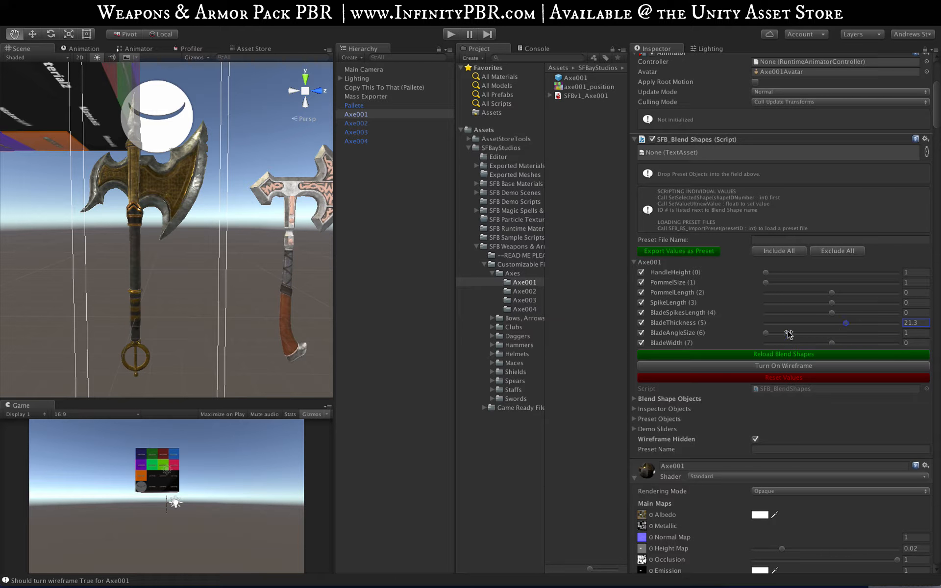
pyautogui.moveTo(786, 333); pyautogui.dragTo(872, 343)
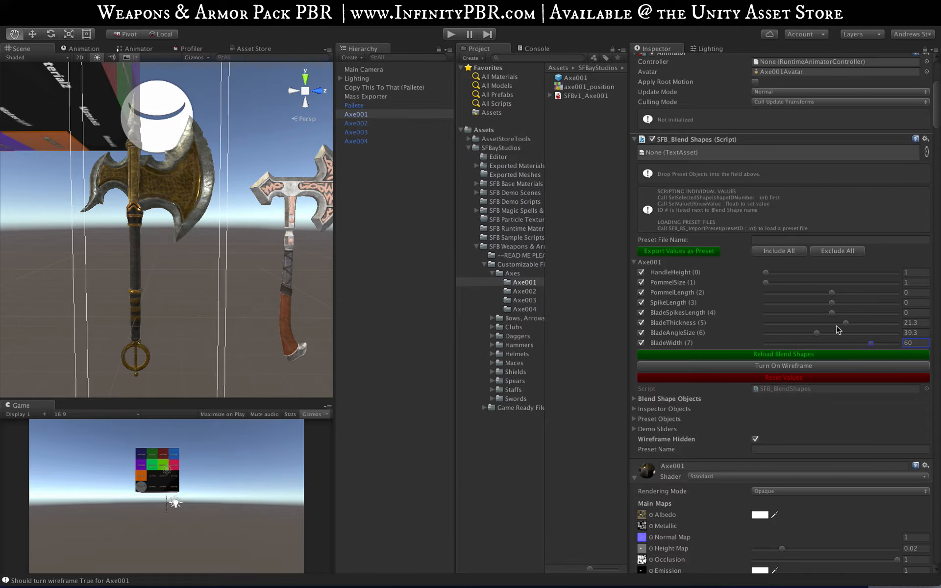
pyautogui.moveTo(832, 312); pyautogui.dragTo(854, 313)
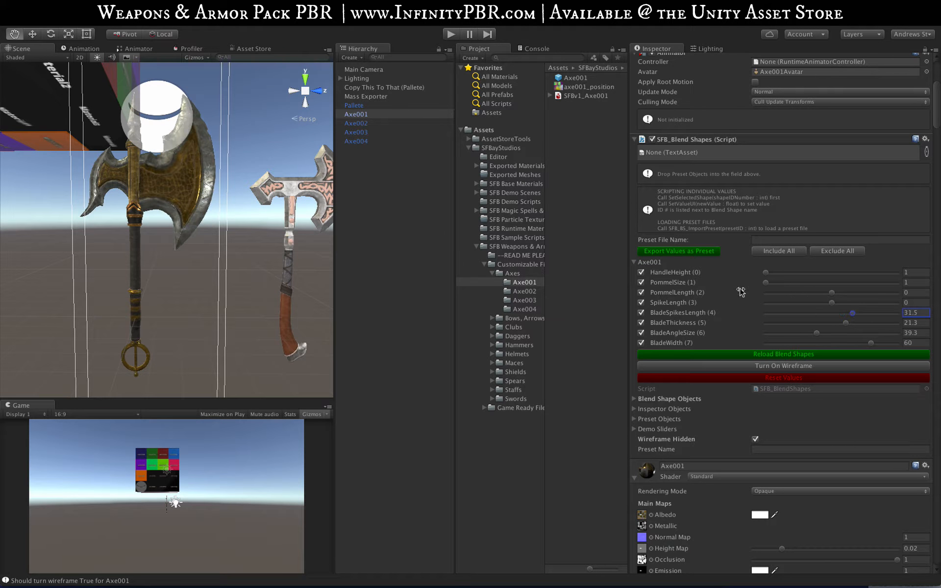
# Step: Inspect the reshaped Axe001 up close and from the front
pyautogui.keyDown('alt'); pyautogui.moveTo(169, 81); pyautogui.dragTo(194, 146); pyautogui.keyUp('alt')
pyautogui.scroll(5, 194, 146)
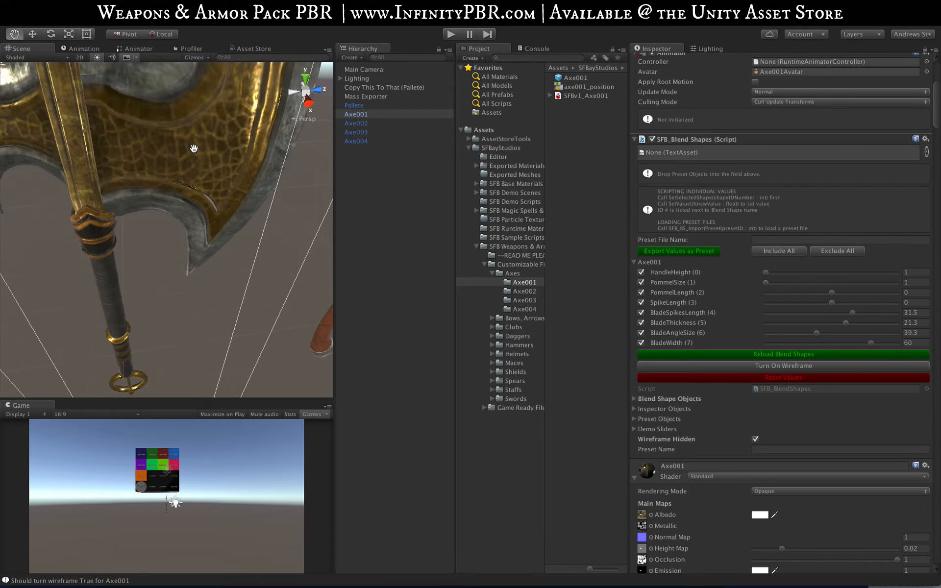
pyautogui.scroll(-8, 195, 146)
pyautogui.keyDown('alt'); pyautogui.moveTo(188, 201); pyautogui.dragTo(174, 124); pyautogui.keyUp('alt')
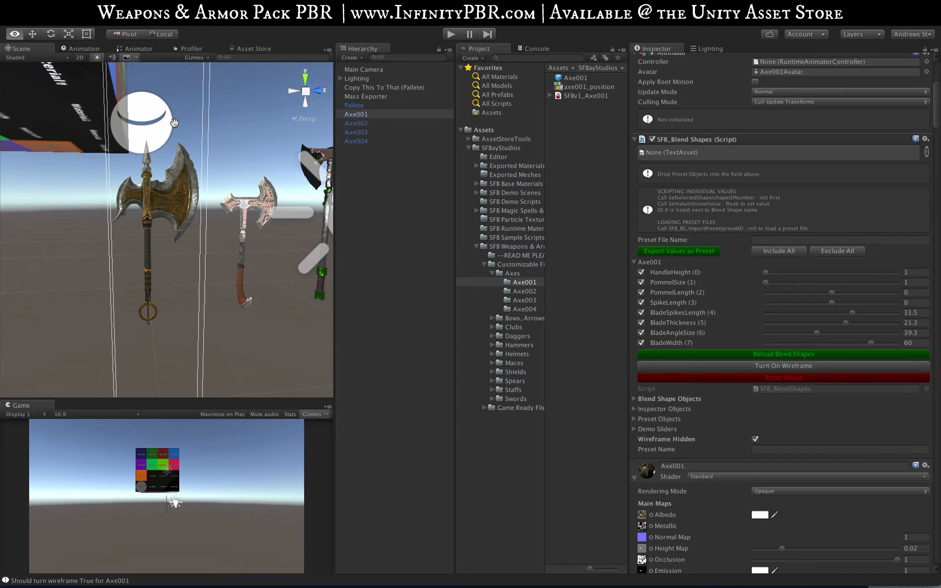
pyautogui.scroll(3, 175, 163)
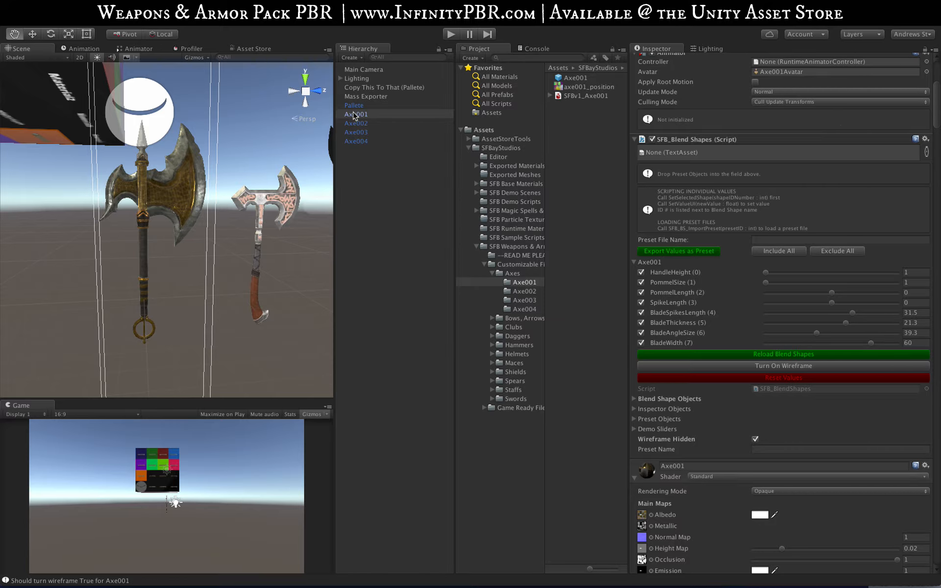
# Step: Expand the raw BlendShapes list in Axe001's Skinned Mesh Renderer to review its weights
pyautogui.scroll(5, 794, 247)
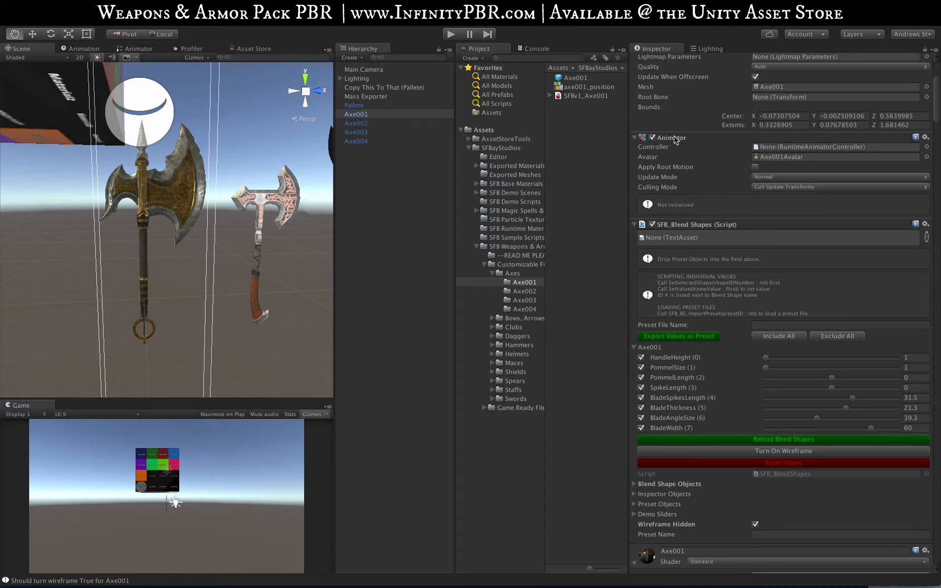
pyautogui.scroll(8, 662, 140)
pyautogui.click(635, 127)
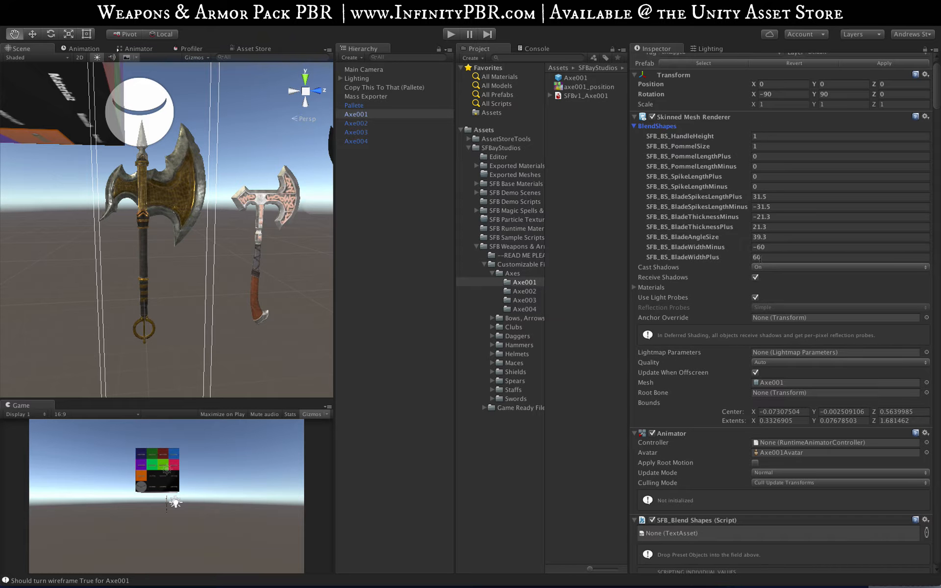
# Step: Name the preset file Axe001 Alt 1 and export Axe001's current blend shape values as a preset
pyautogui.scroll(-20, 685, 293)
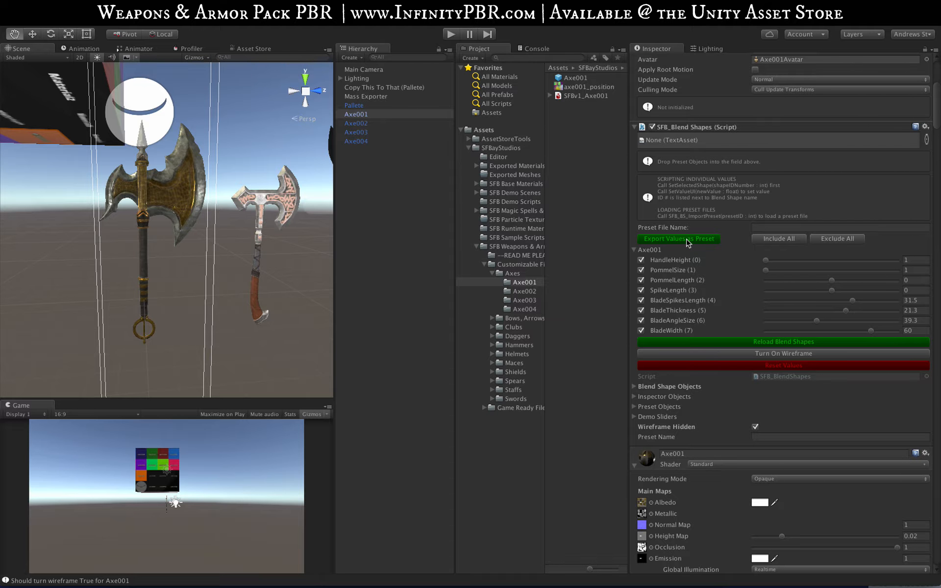
pyautogui.click(784, 228)
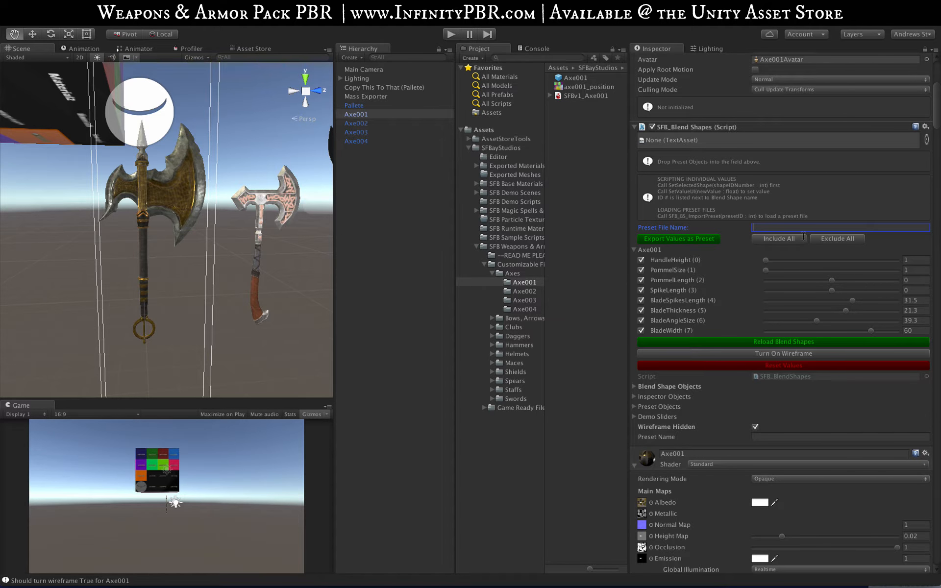
pyautogui.write('Axe001 Alt 1')
pyautogui.click(661, 238)
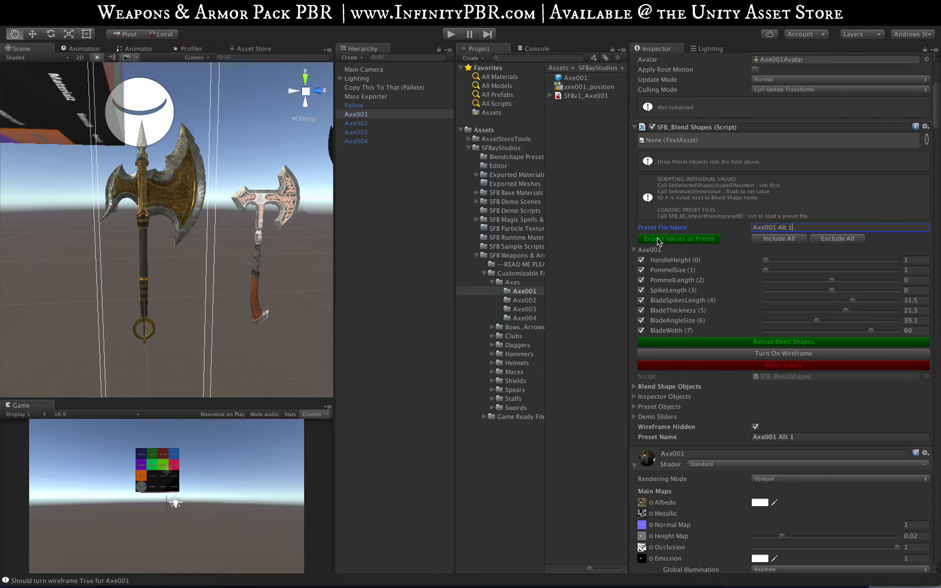
# Step: View the values stored in the exported preset file in the Blendshape Preset folder, and return to Axe001
pyautogui.click(497, 158)
pyautogui.click(564, 80)
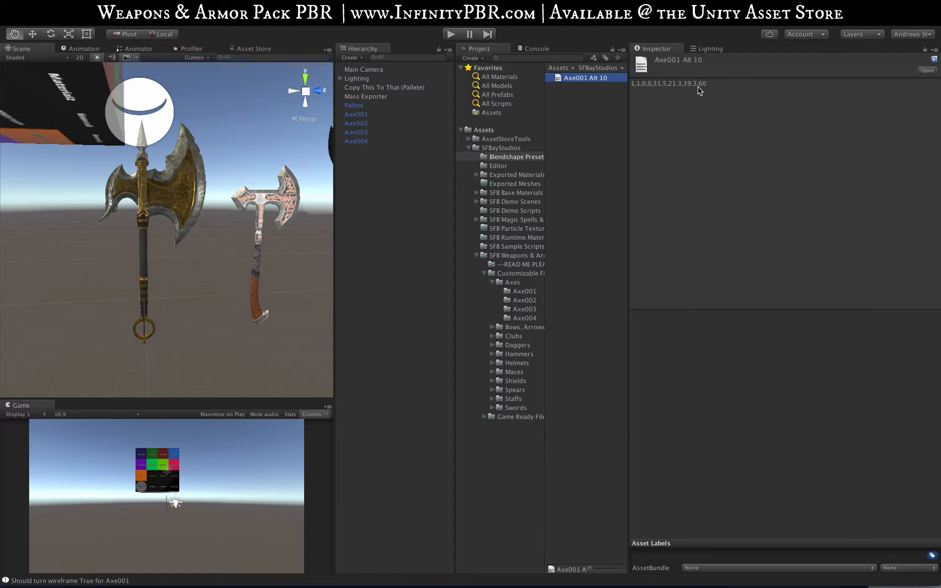
pyautogui.click(357, 115)
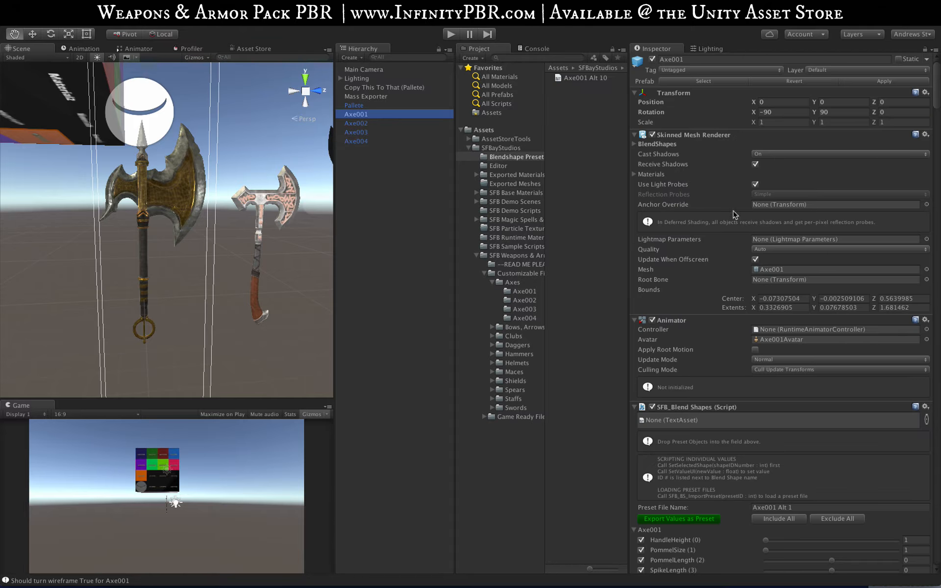
# Step: Add the Axe001 Alt 10 preset to Axe001's Blend Shapes script, and load it after resetting the values
pyautogui.scroll(-3, 714, 392)
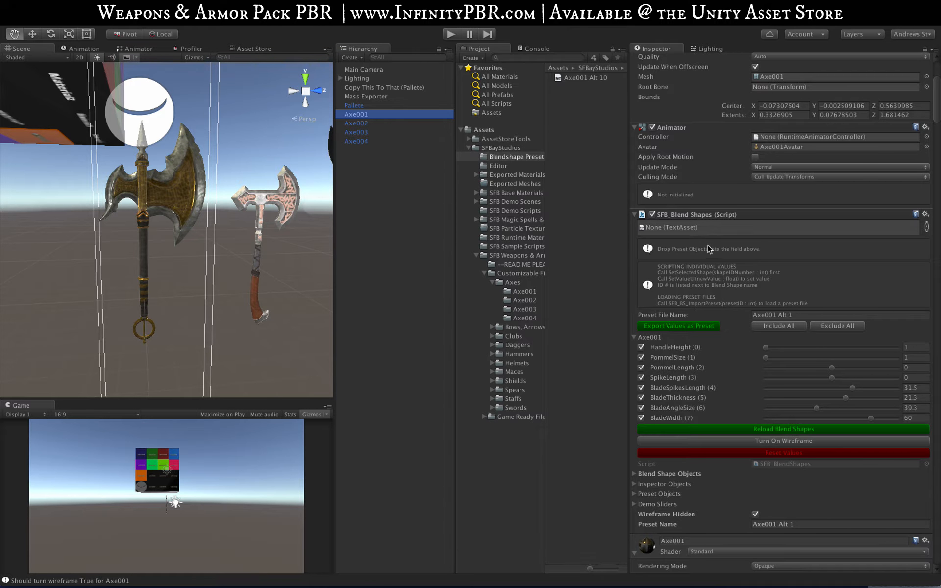
pyautogui.moveTo(583, 77); pyautogui.dragTo(656, 229)
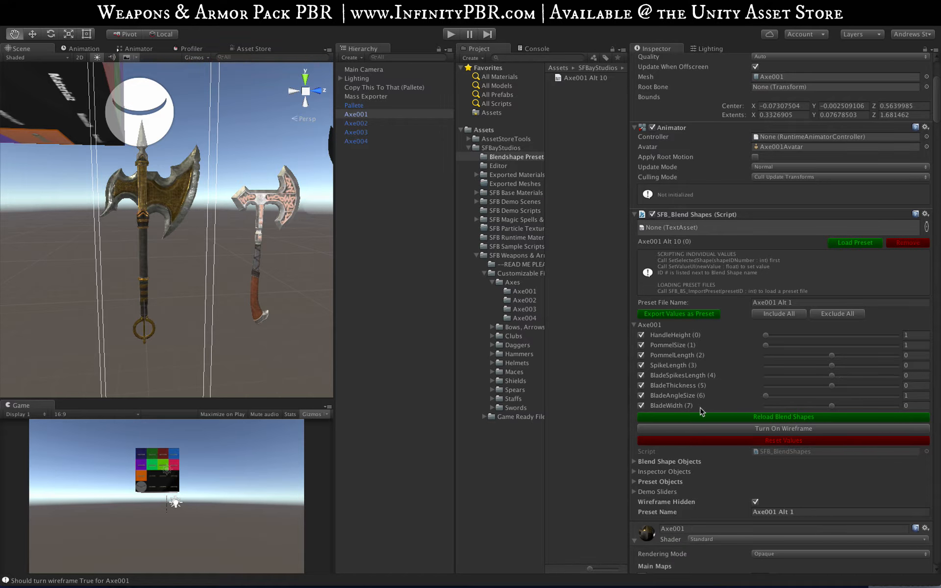
pyautogui.click(842, 243)
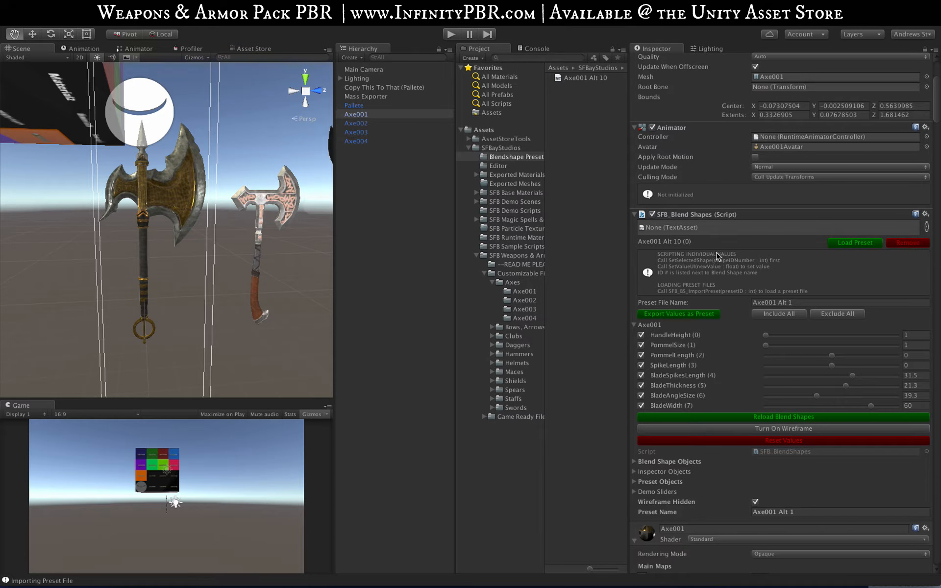
# Step: Shorten Axe001's preset file name to Axe001 Alt and export the current values as a preset
pyautogui.click(603, 79)
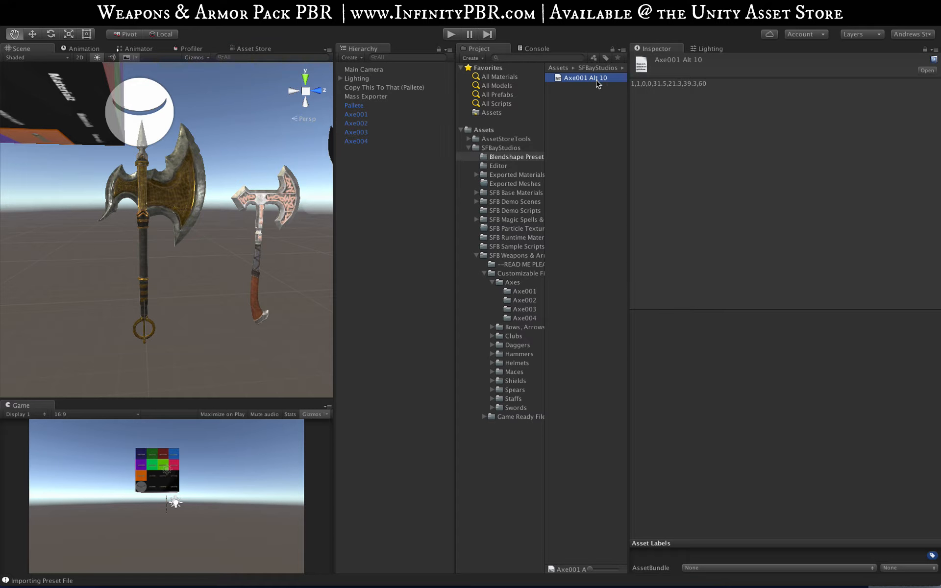
pyautogui.click(352, 116)
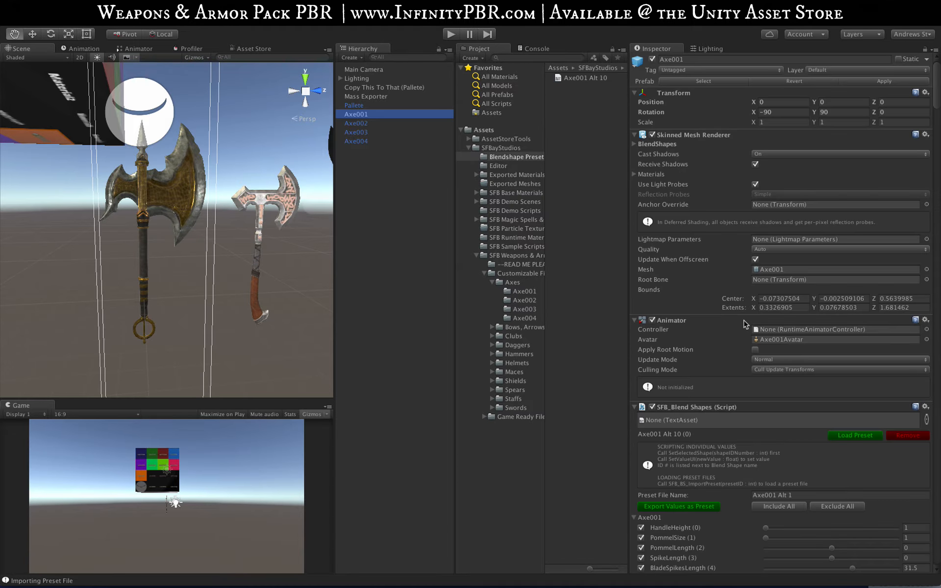
pyautogui.scroll(-3, 744, 322)
pyautogui.doubleClick(790, 282)
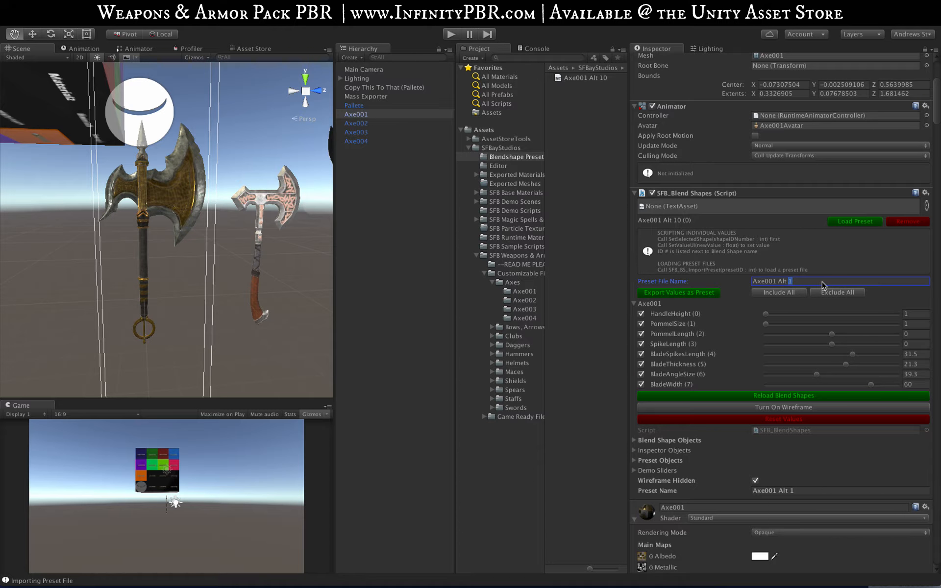
pyautogui.click(692, 294)
# Step: Set HandleHeight to 44.4, PommelSize to 42.3, BladeSpikesLength to -72.8 and BladeThickness to -63.4, and export them as another preset
pyautogui.moveTo(767, 315); pyautogui.dragTo(820, 324)
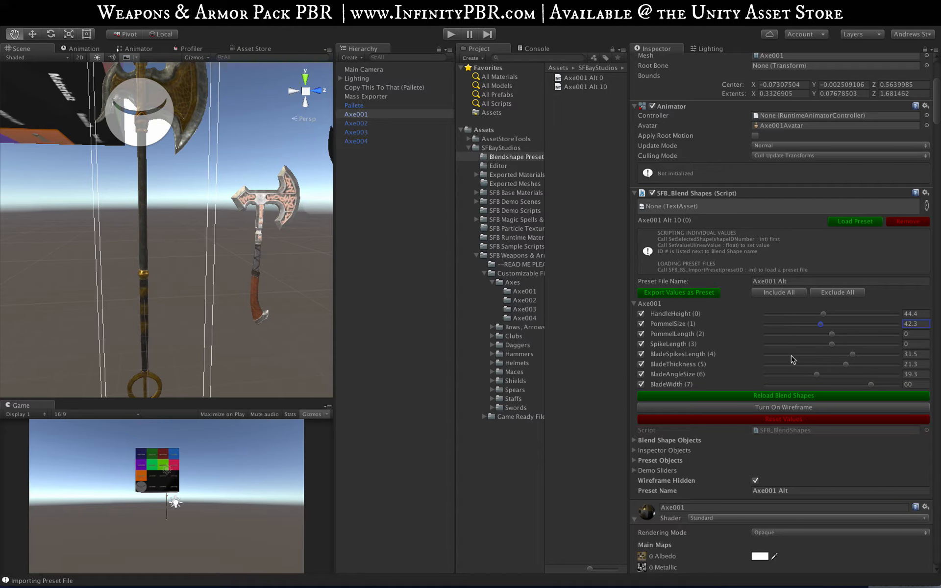
pyautogui.click(784, 354)
pyautogui.click(790, 364)
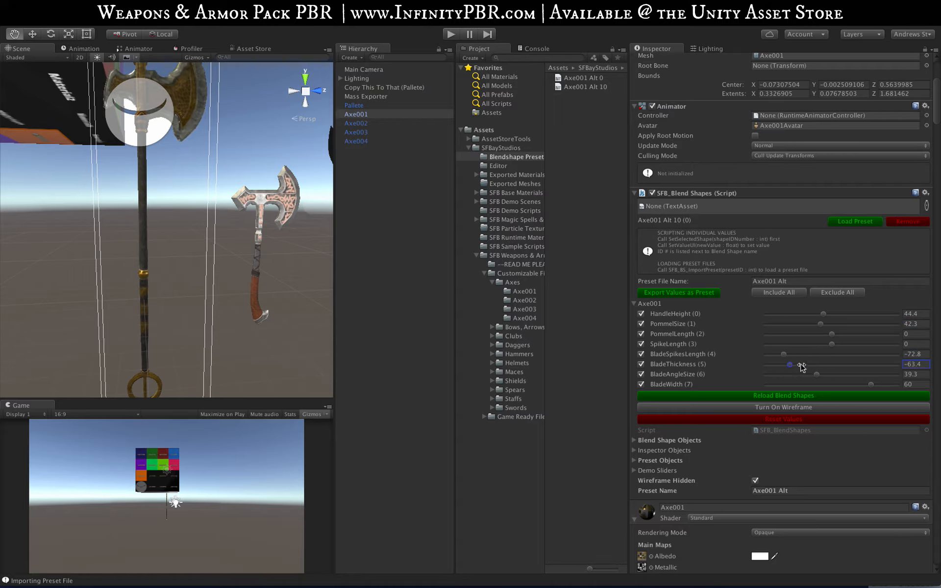
pyautogui.click(684, 294)
# Step: Replace the attached Axe001 Alt 10 preset with Axe001 Alt 0 and Axe001 Alt 1, and try loading both, ending with Alt 0
pyautogui.click(913, 222)
pyautogui.moveTo(585, 82); pyautogui.dragTo(720, 201)
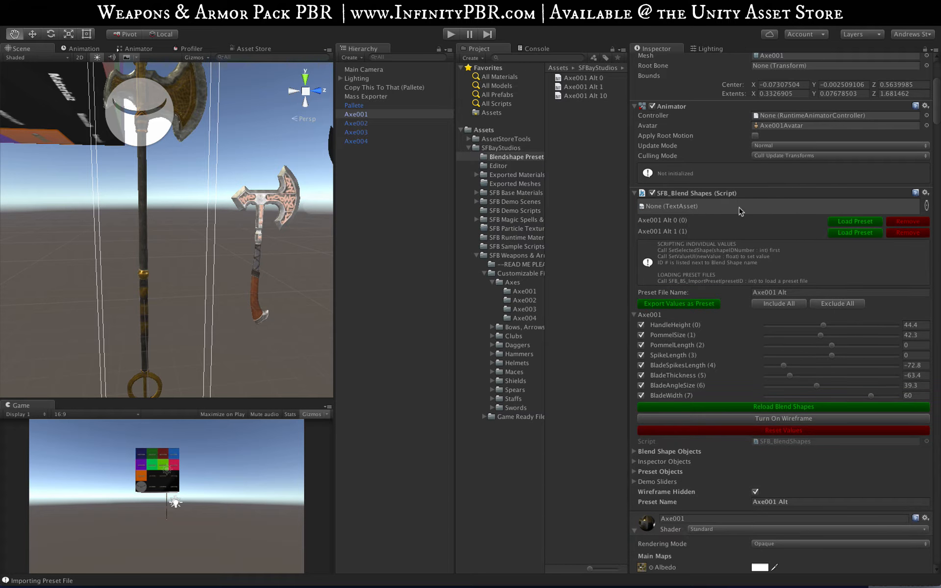
pyautogui.click(842, 232)
pyautogui.click(842, 224)
pyautogui.click(843, 222)
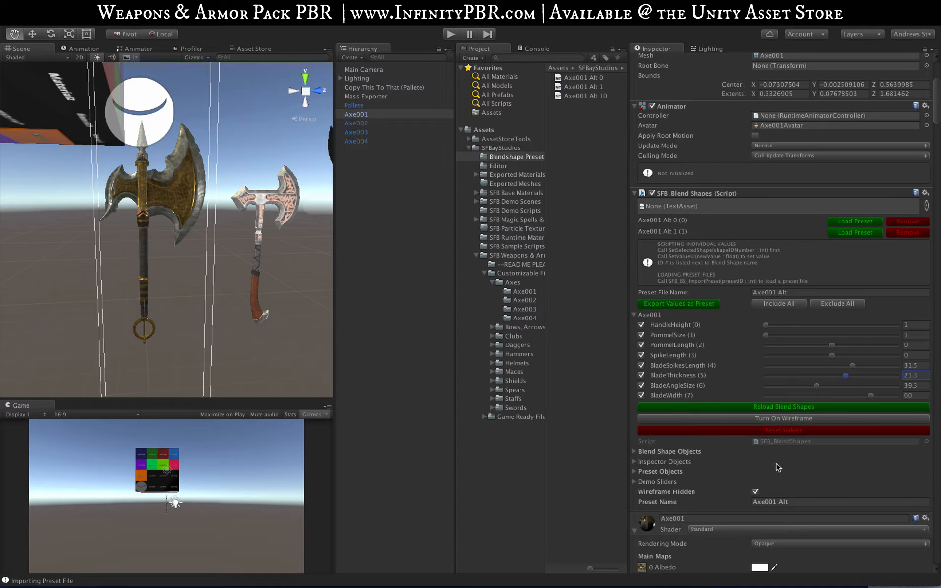
# Step: Open the SFB_BlendShapes script in MonoDevelop and examine its preset export and import functions
pyautogui.click(782, 442)
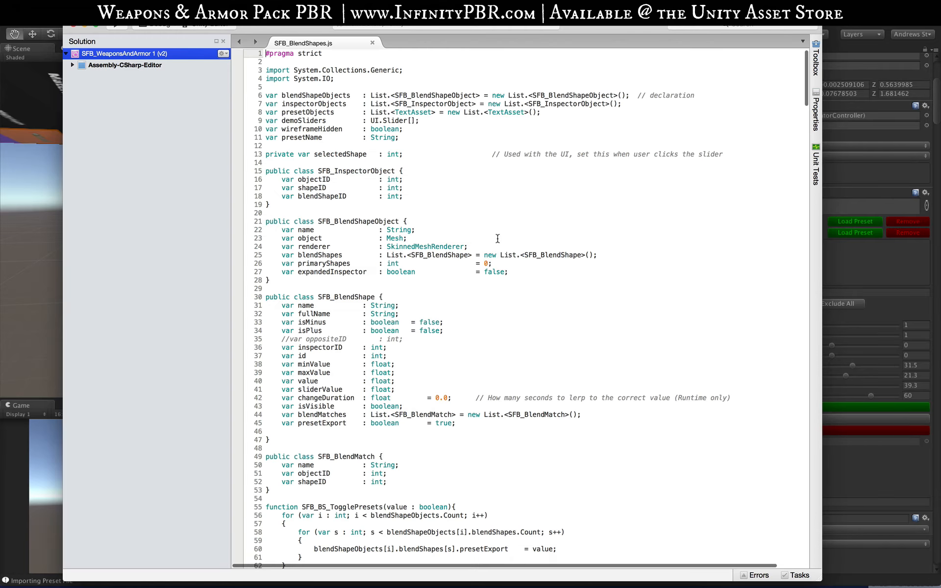
pyautogui.scroll(-20, 486, 326)
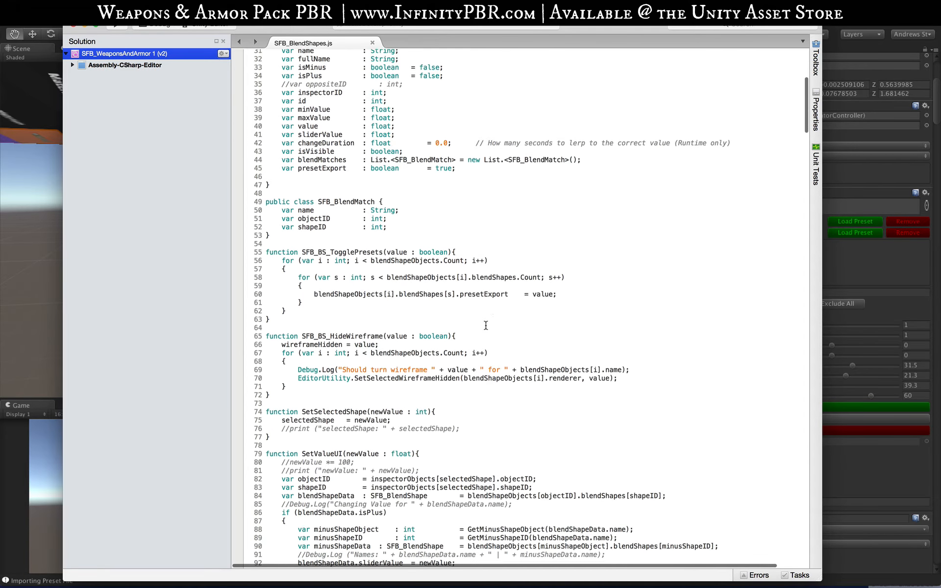
pyautogui.scroll(-20, 486, 326)
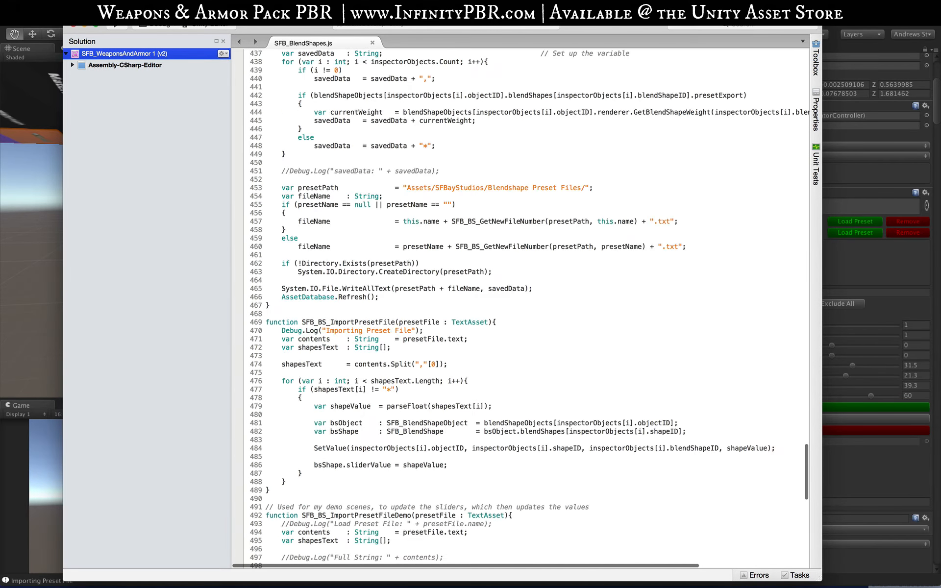
pyautogui.click(838, 18)
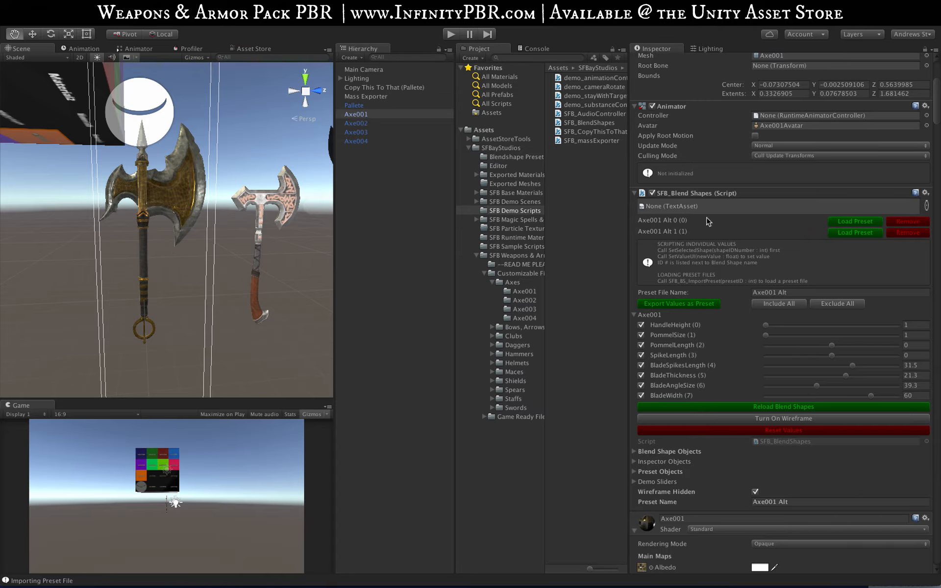
# Step: Switch to MonoDevelop, search the script for "ImportP" and select the function name SFB_BS_ImportPresetFile
pyautogui.moveTo(687, 578)
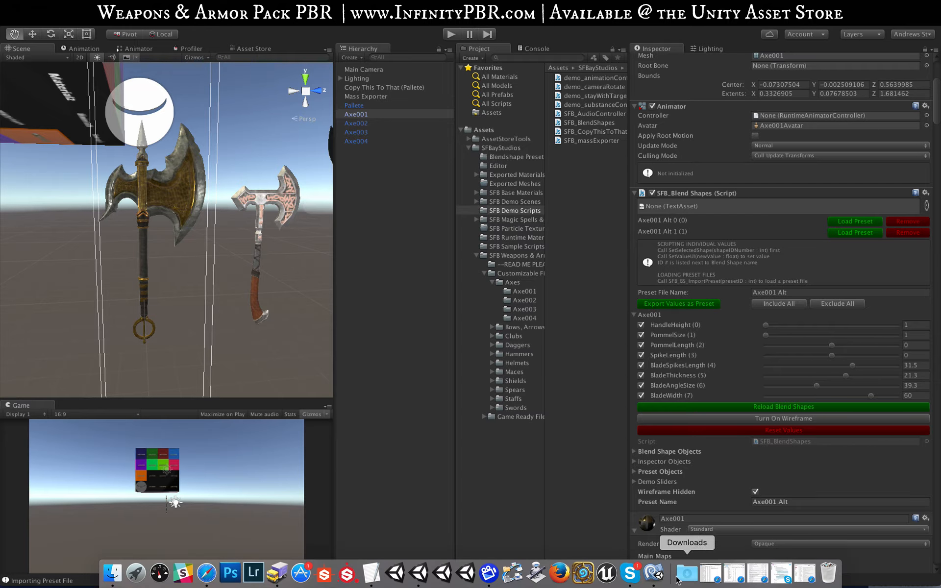
pyautogui.click(655, 572)
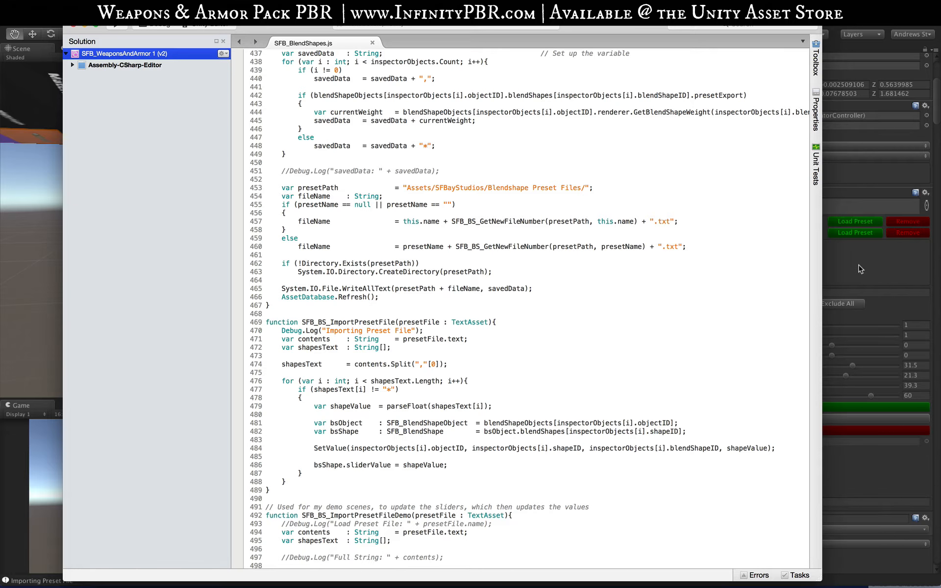
pyautogui.click(861, 269)
pyautogui.moveTo(613, 579)
pyautogui.click(655, 571)
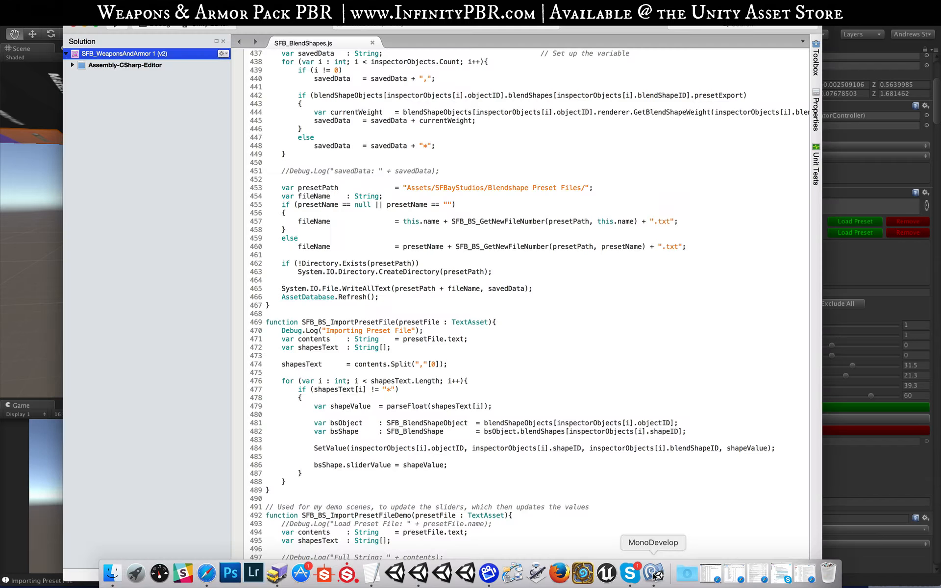
pyautogui.press('super+f')
pyautogui.write('ImportP')
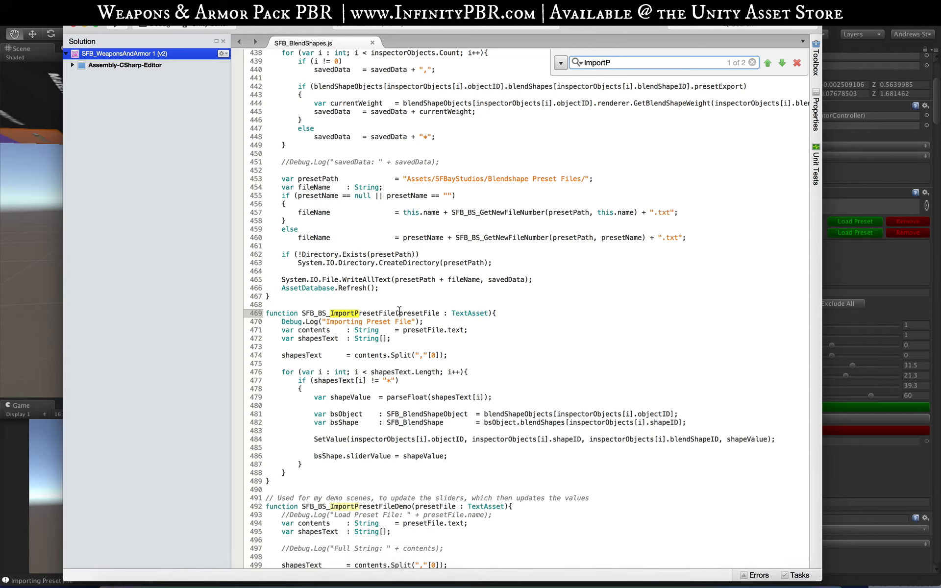
pyautogui.doubleClick(379, 313)
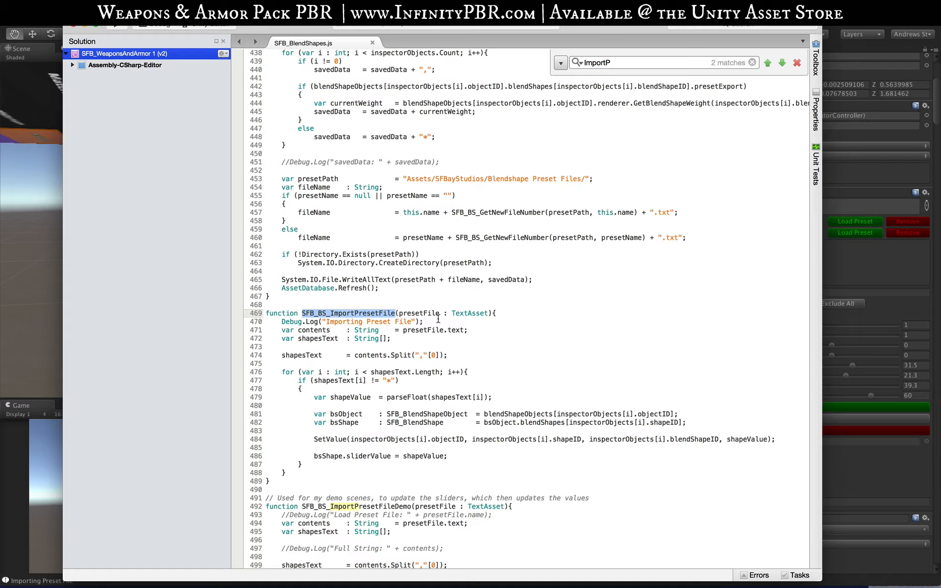
# Step: Show the Blendshape Preset folder's files in Unity, and review SFB_BS_ImportPresetFile in MonoDevelop once more
pyautogui.click(885, 28)
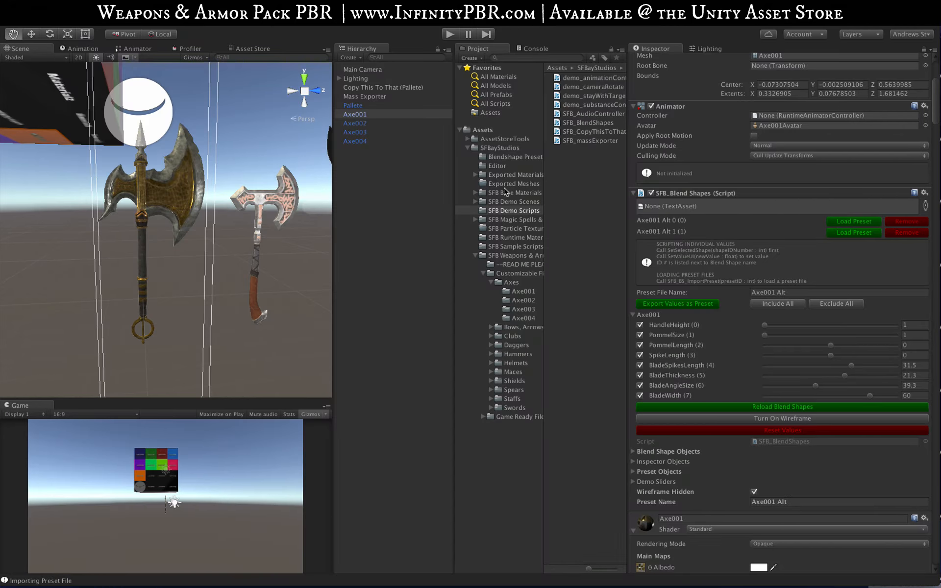
pyautogui.click(520, 157)
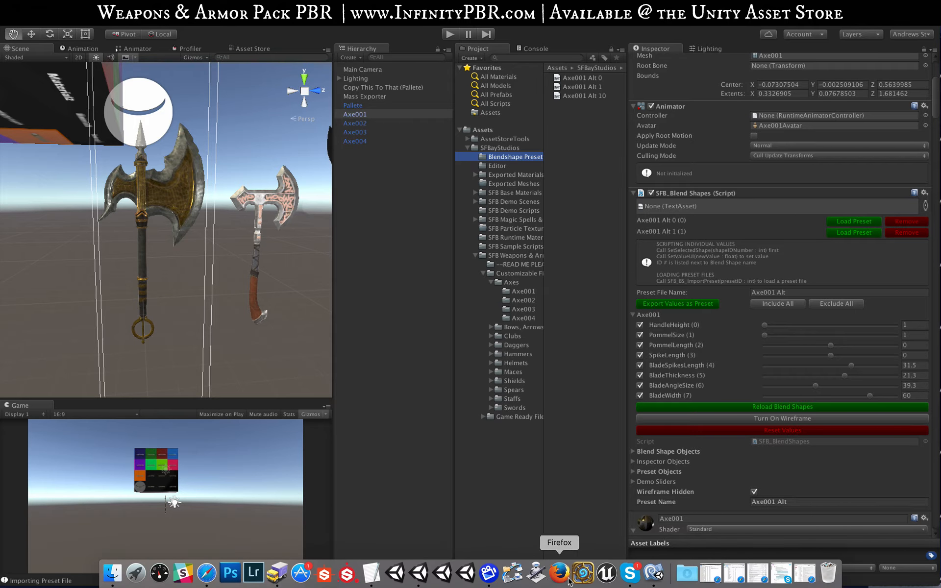
pyautogui.click(657, 575)
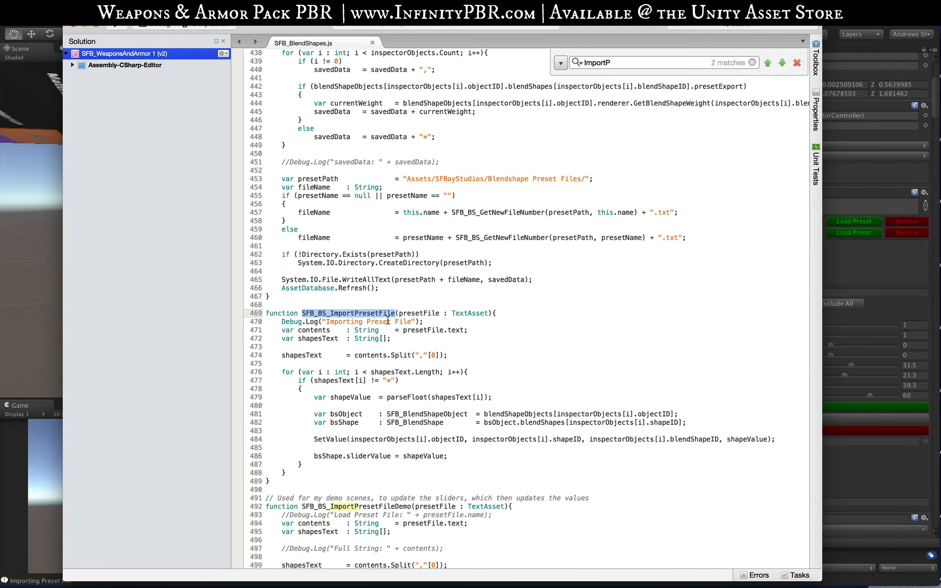
pyautogui.click(855, 22)
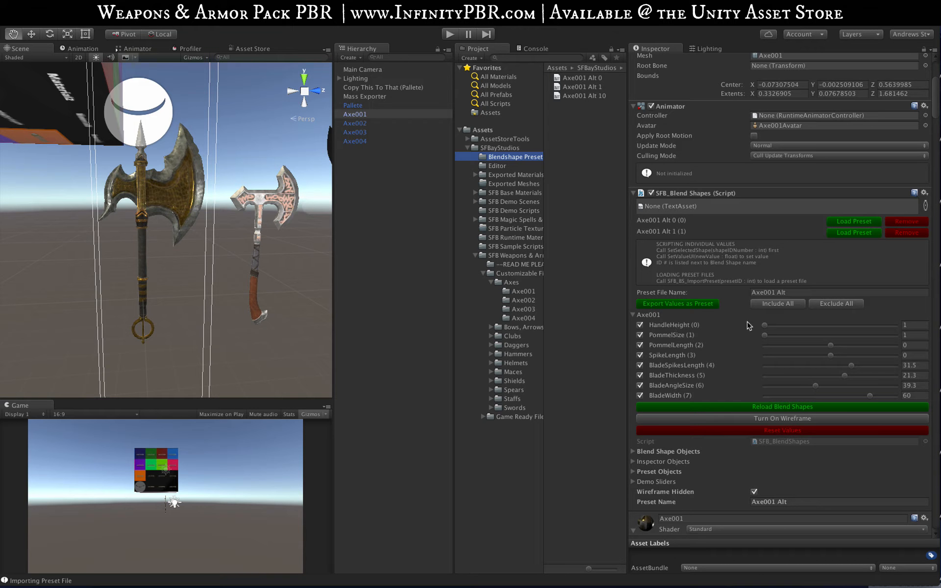
# Step: Set HandleHeight to 24.6 and limit the preset export to that shape under the file name Axe001 Handle Height
pyautogui.moveTo(766, 326); pyautogui.dragTo(796, 326)
pyautogui.click(845, 304)
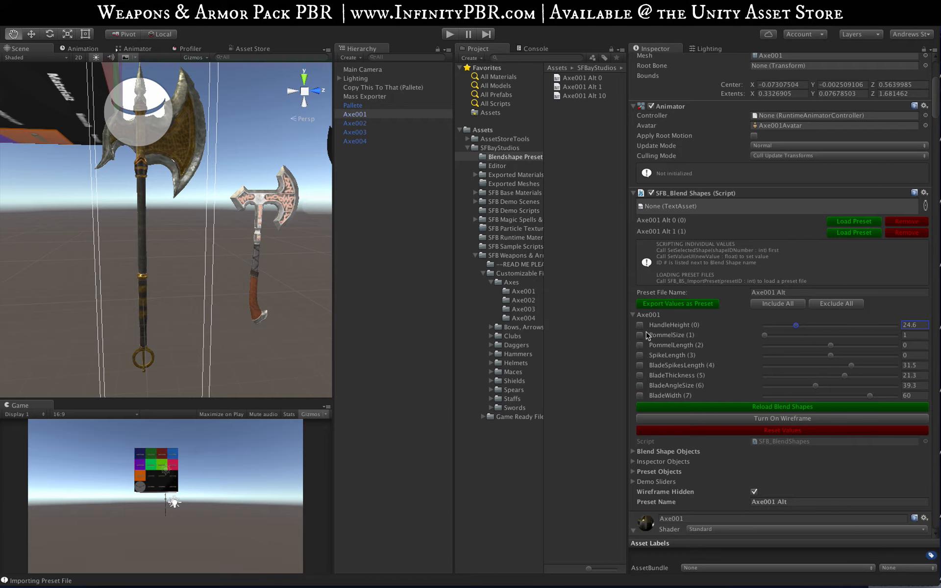
pyautogui.click(640, 325)
pyautogui.moveTo(777, 292); pyautogui.dragTo(839, 292)
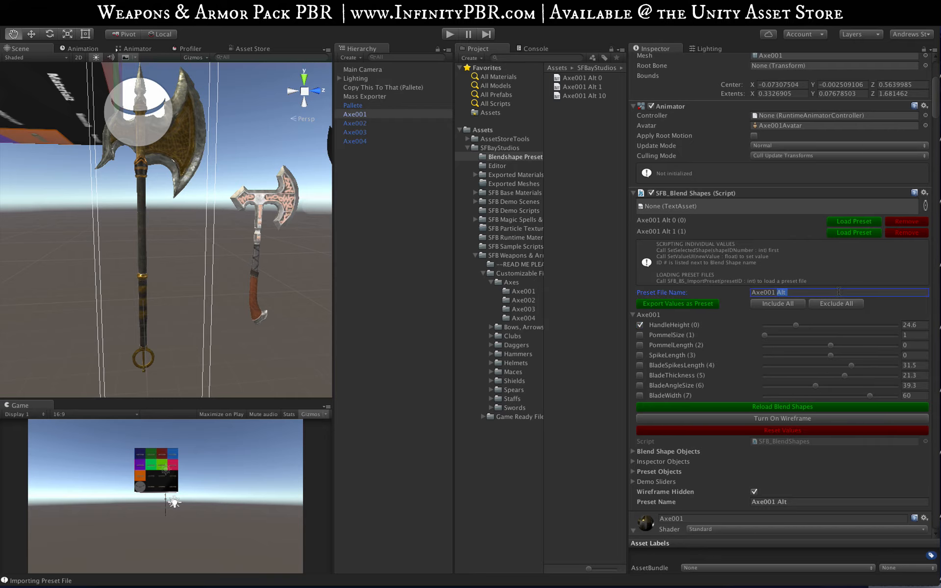
pyautogui.write('Handle Heigh')
# Step: Export three separate Axe001 Handle Height presets with HandleHeight at 1, 54.9 and 100
pyautogui.click(766, 325)
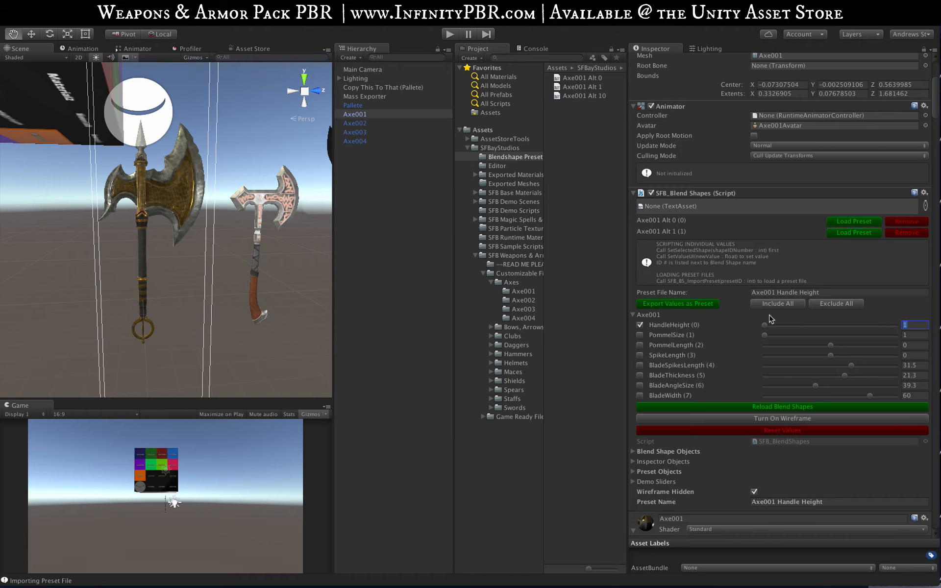
pyautogui.click(692, 304)
pyautogui.click(836, 326)
pyautogui.click(698, 304)
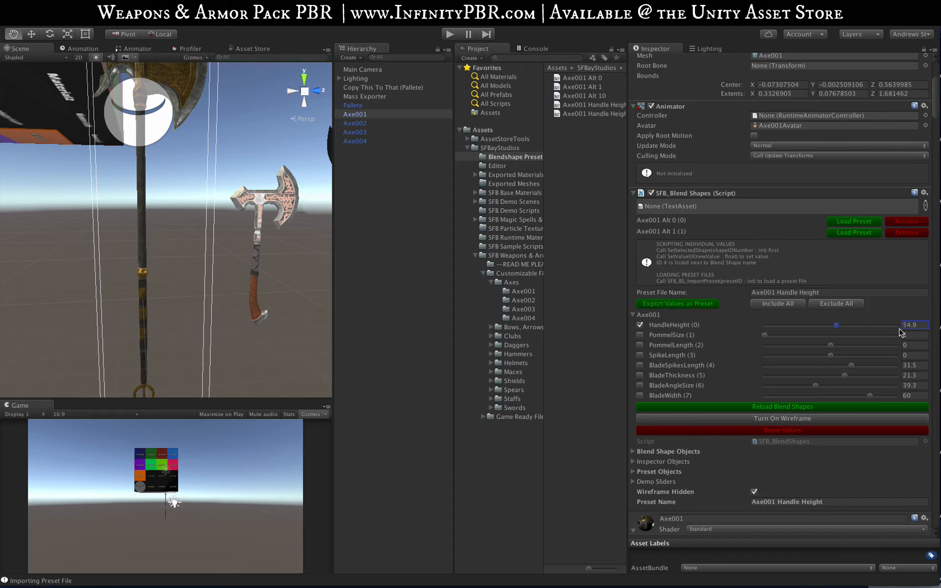
pyautogui.click(898, 326)
pyautogui.click(689, 304)
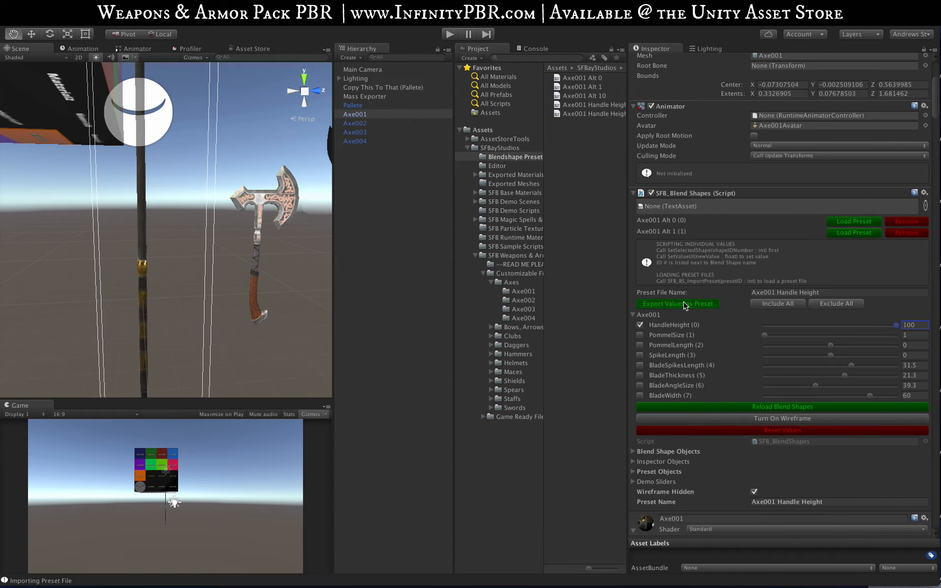
# Step: Add the Axe001 Handle Height preset files to the axe's blend shape preset list, and load Handle Height1 and Handle Height0
pyautogui.moveTo(593, 106); pyautogui.dragTo(718, 210)
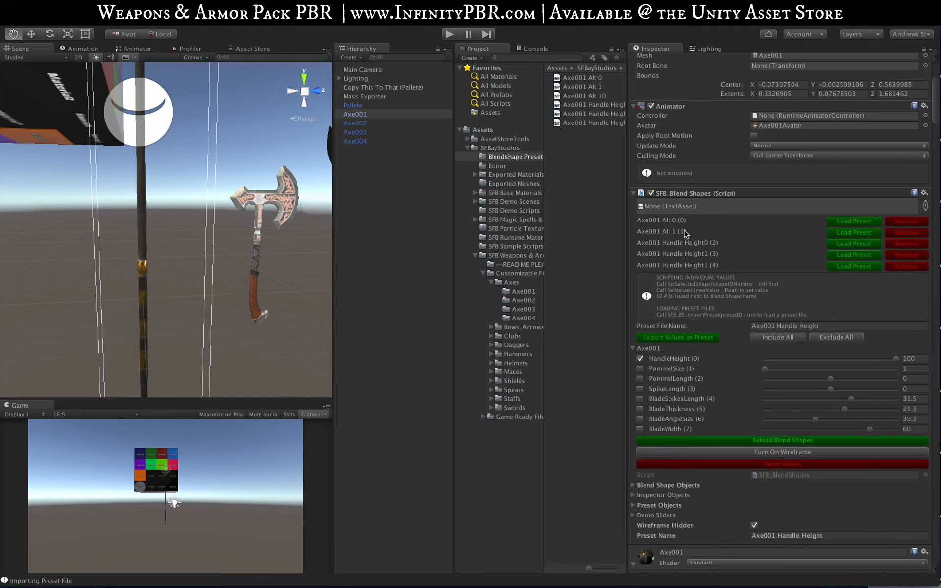
pyautogui.click(848, 245)
pyautogui.click(844, 256)
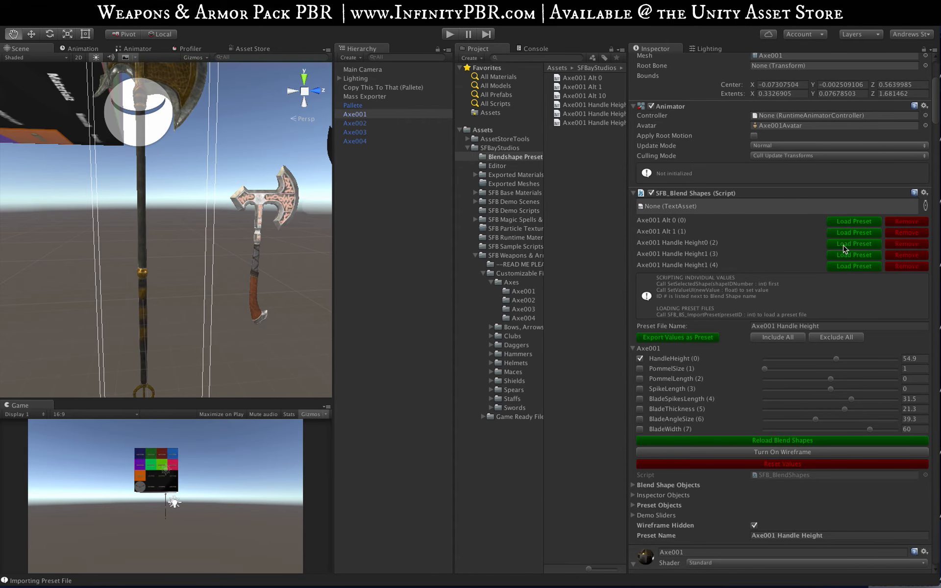
pyautogui.click(844, 245)
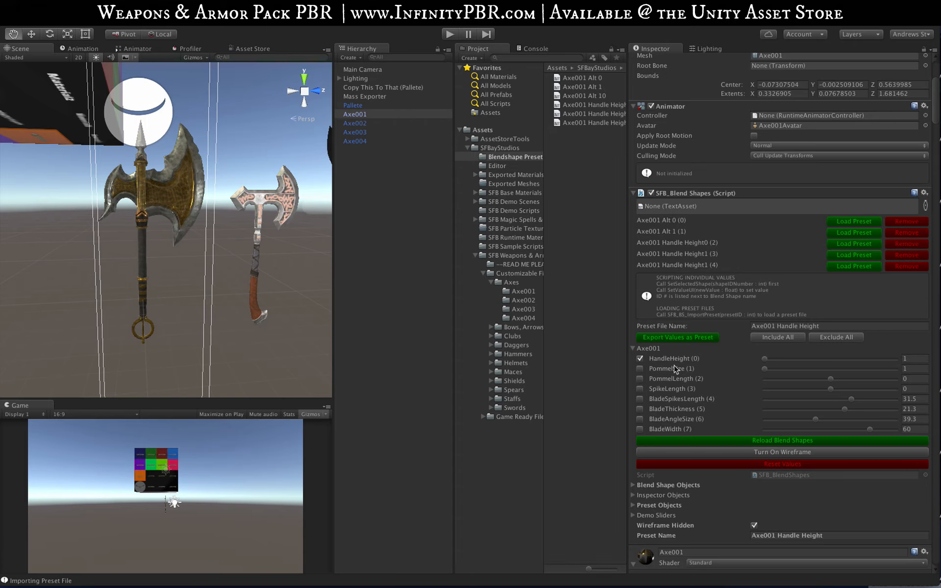
# Step: Include all shapes in the export and set every blend shape from PommelLength to BladeWidth to its minimum value
pyautogui.click(775, 338)
pyautogui.click(788, 379)
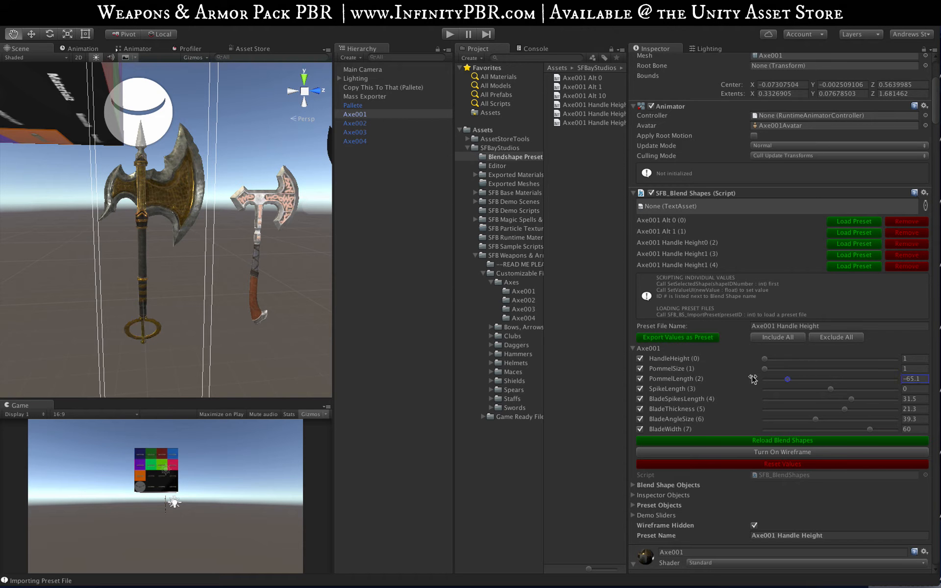
pyautogui.moveTo(753, 379); pyautogui.dragTo(750, 379)
pyautogui.moveTo(785, 388); pyautogui.dragTo(755, 390)
pyautogui.moveTo(789, 399); pyautogui.dragTo(757, 430)
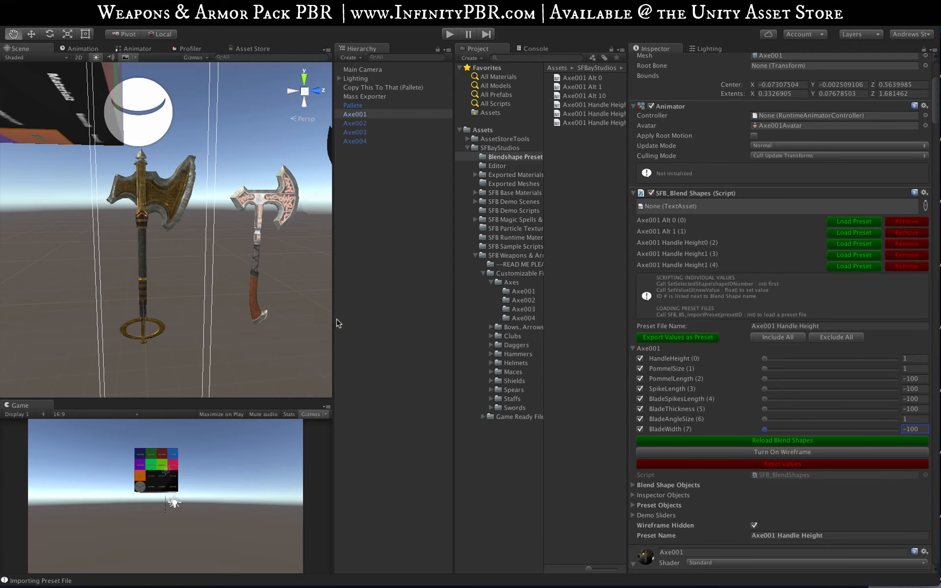
# Step: Add the Axe001 Handle Height2 preset to the list, and remove the duplicate Axe001 Handle Height1 entry
pyautogui.click(842, 257)
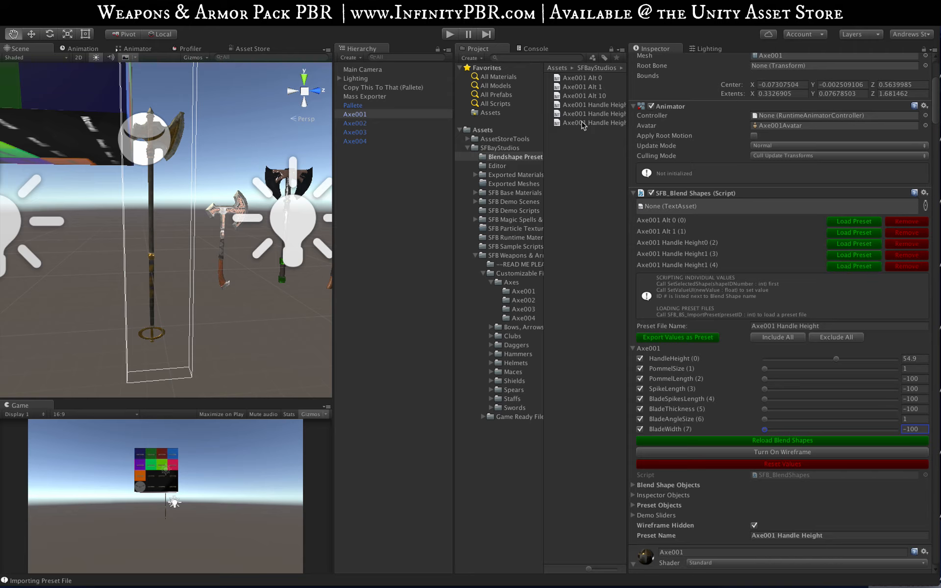
pyautogui.moveTo(586, 124); pyautogui.dragTo(675, 204)
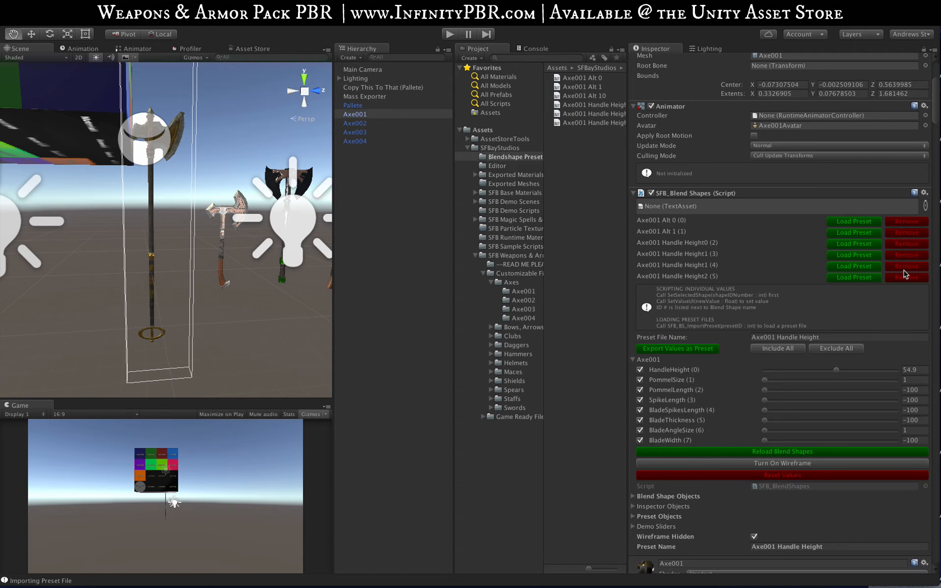
pyautogui.click(844, 267)
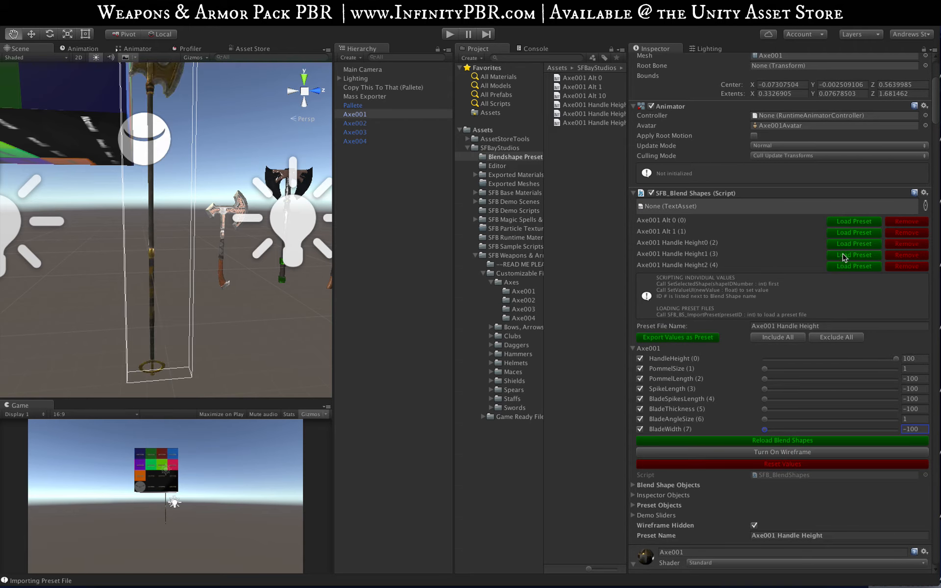
# Step: Load the Axe001 Handle Height presets in turn to compare them, finishing with Handle Height0
pyautogui.click(844, 255)
pyautogui.click(844, 246)
pyautogui.click(844, 268)
pyautogui.click(844, 256)
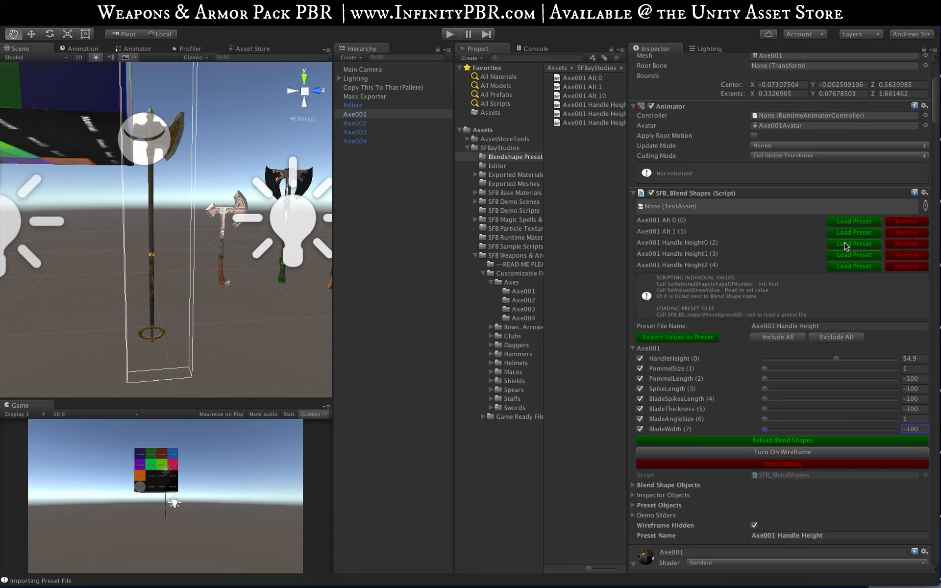
pyautogui.click(844, 244)
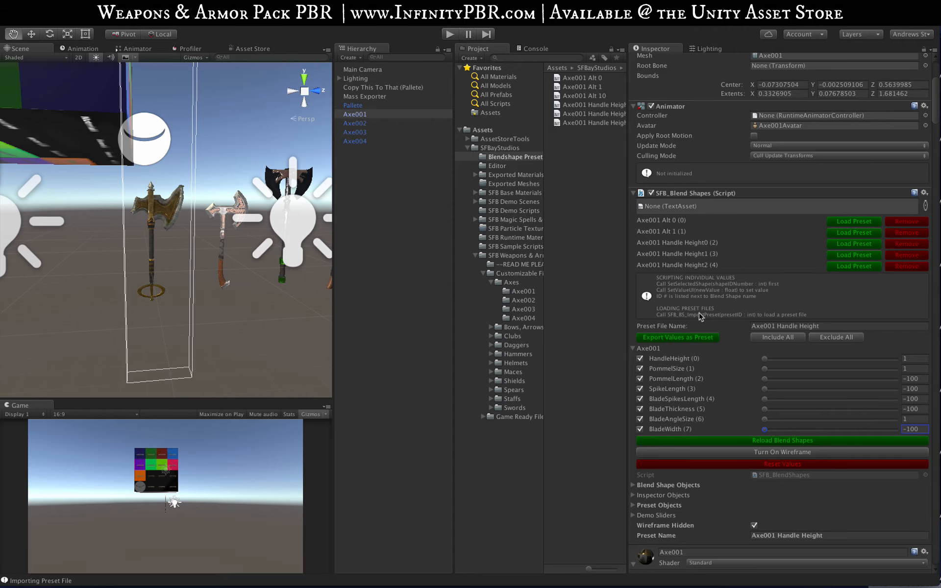
# Step: Reset all blend shape values, load the Axe001 Alt 1 preset, and replace it with the Axe001 Alt 0 preset
pyautogui.click(769, 465)
pyautogui.scroll(3, 217, 198)
pyautogui.scroll(2, 218, 198)
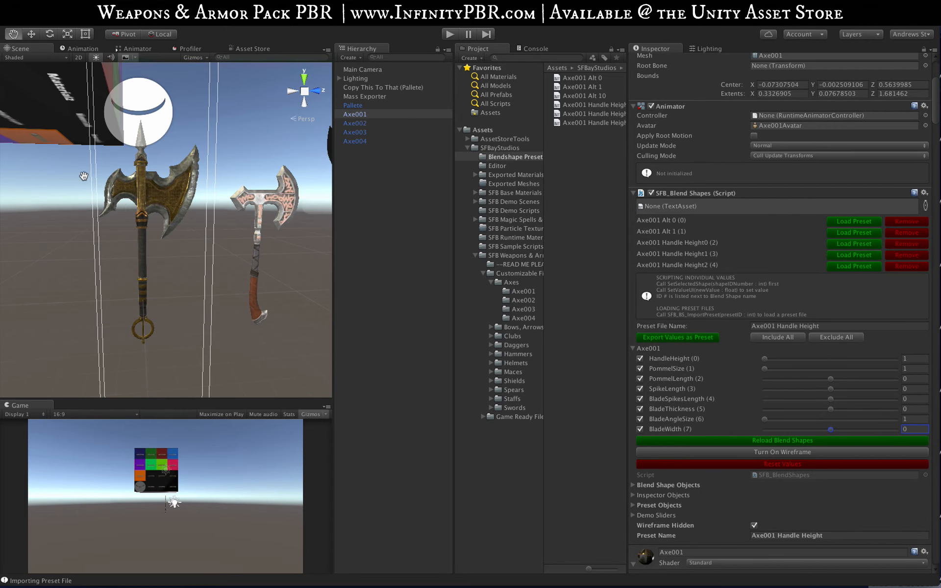
pyautogui.keyDown('alt'); pyautogui.moveTo(160, 193); pyautogui.dragTo(79, 225); pyautogui.keyUp('alt')
pyautogui.scroll(-3, 138, 189)
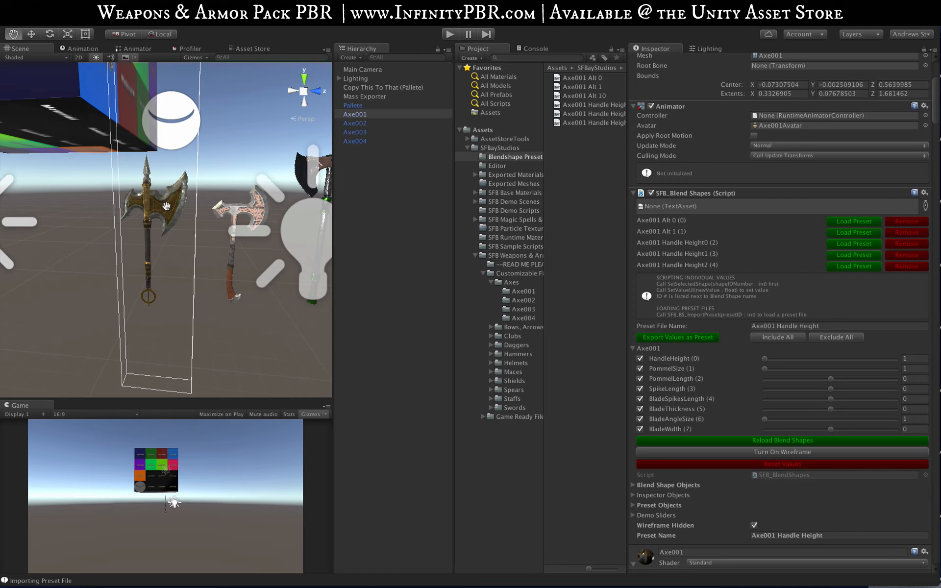
pyautogui.scroll(2, 154, 210)
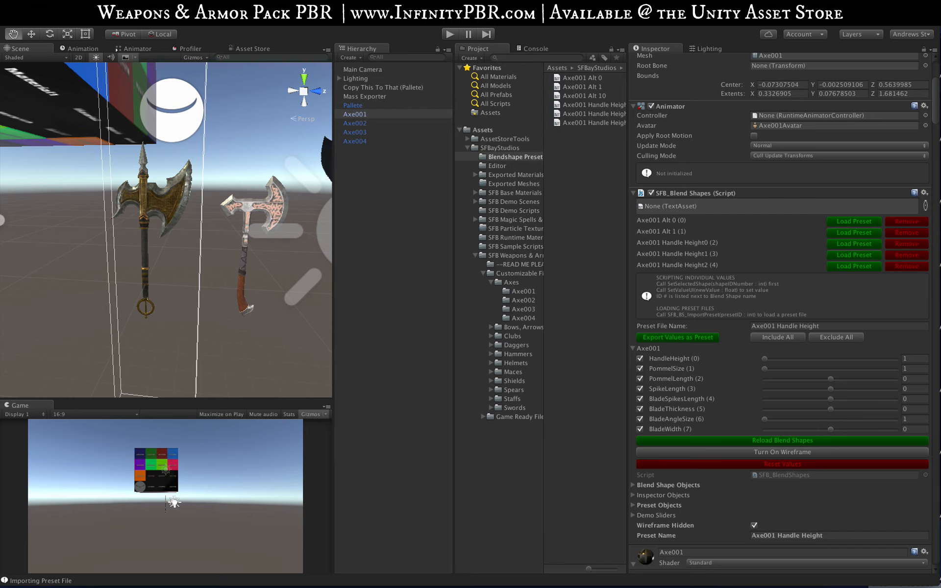
pyautogui.click(849, 233)
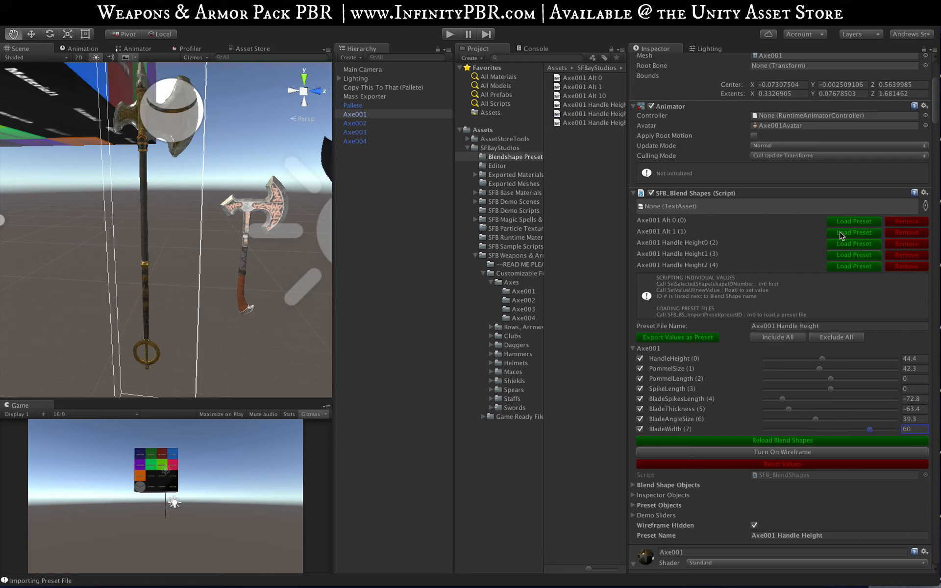
pyautogui.click(847, 224)
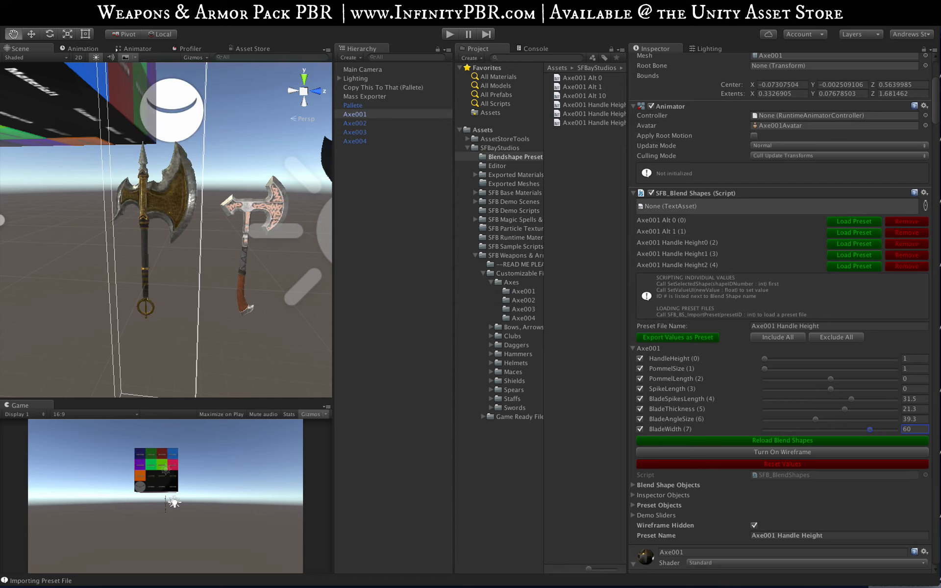
# Step: Duplicate the Axe001 object in the scene hierarchy
pyautogui.click(335, 7)
pyautogui.click(334, 6)
pyautogui.click(361, 115)
pyautogui.click(335, 7)
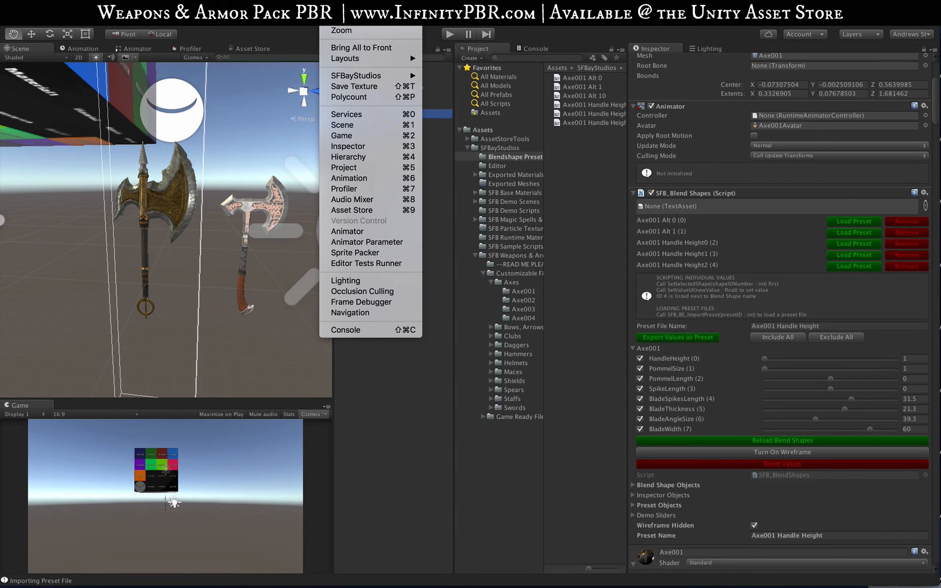
pyautogui.click(335, 7)
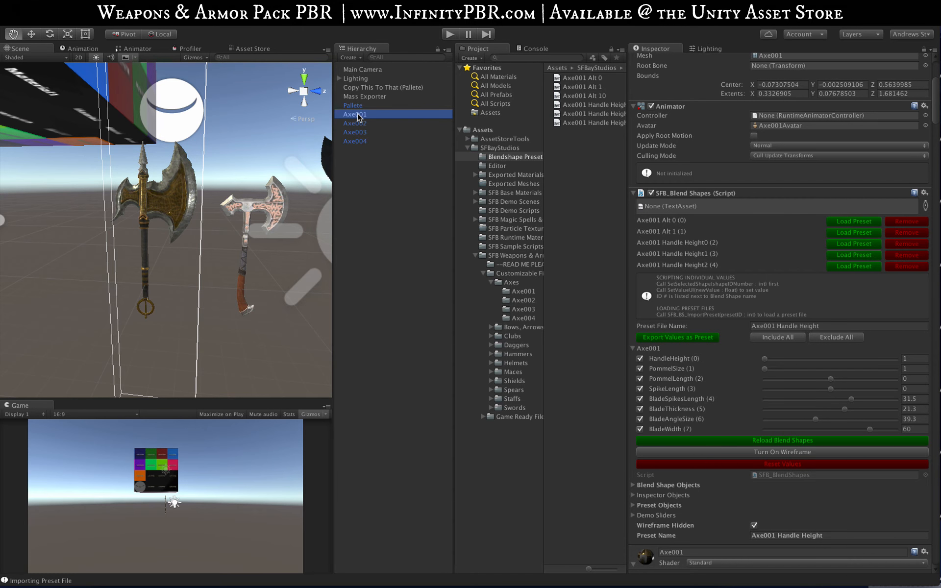
pyautogui.click(366, 115)
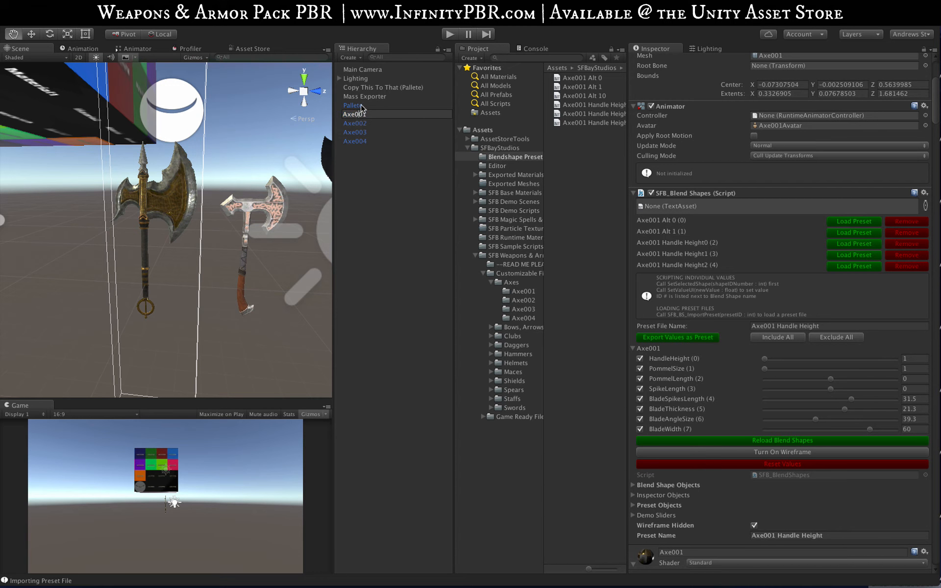
pyautogui.press('Return')
pyautogui.hotkey('ctrl', 'd')
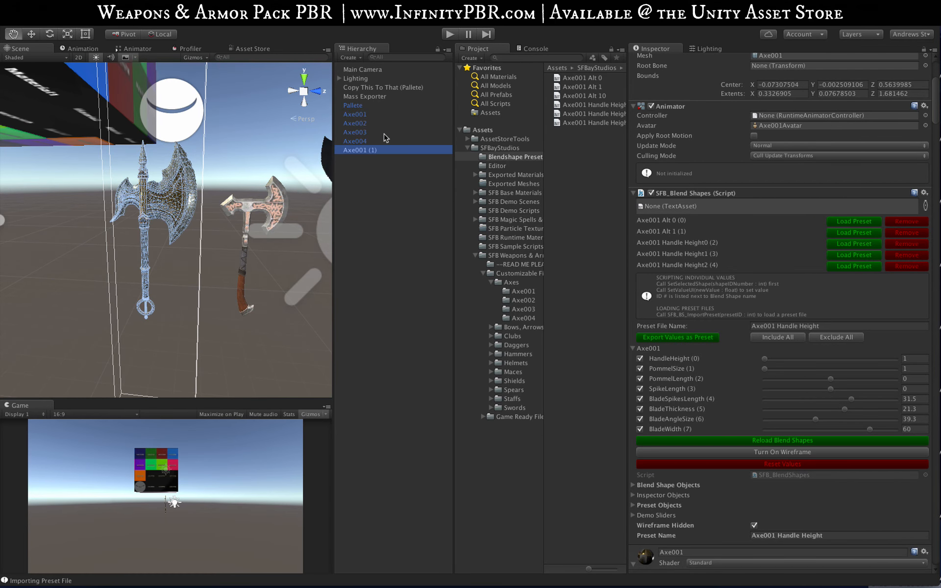
# Step: Save the original Axe001 object as a static mesh with the SFBayStudios Save As Mesh(es) command
pyautogui.click(354, 114)
pyautogui.click(333, 15)
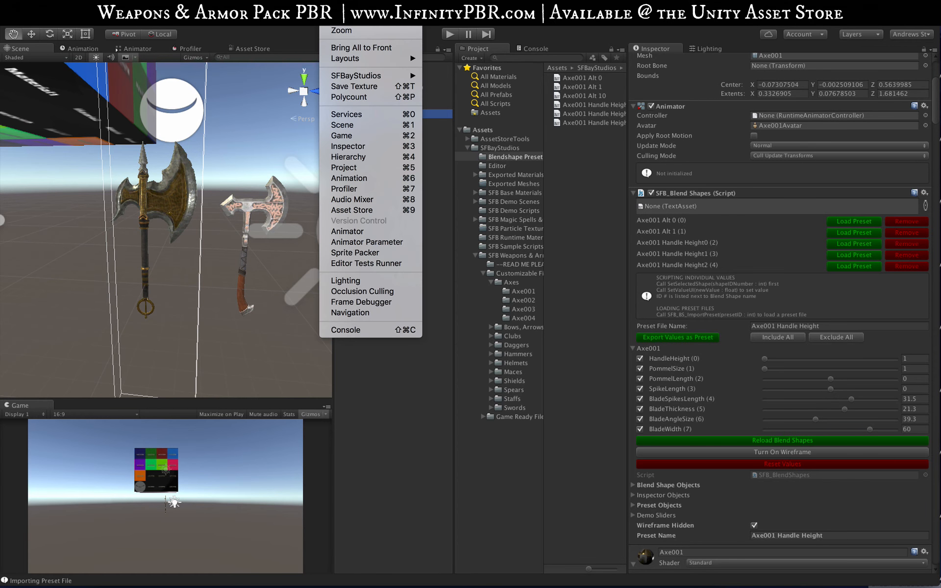
pyautogui.moveTo(342, 75)
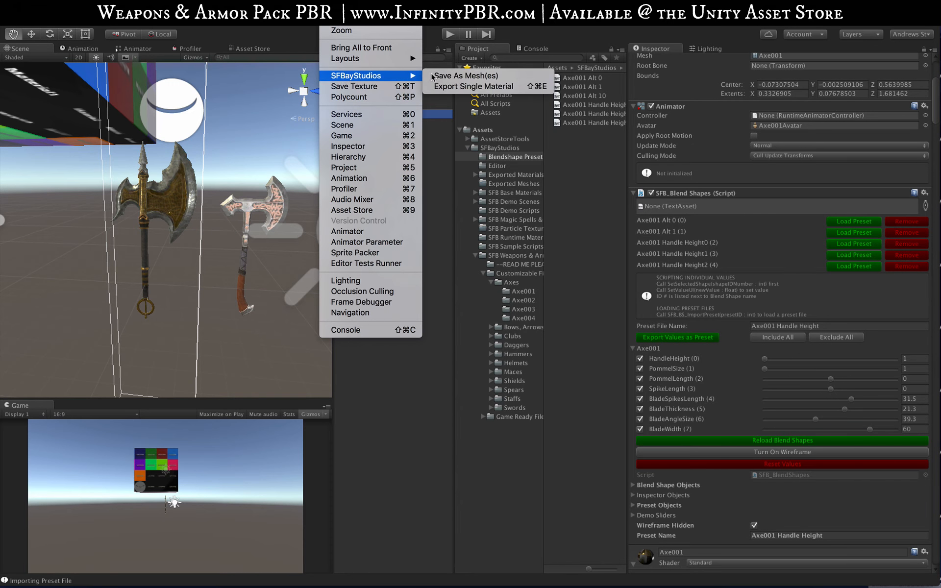
pyautogui.click(502, 76)
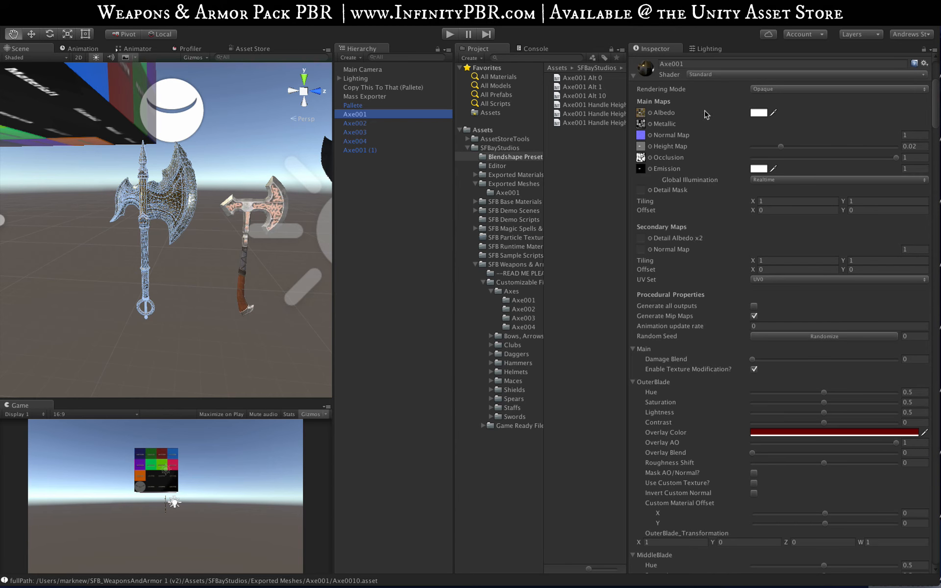
# Step: Examine the converted Axe001's mesh components, and review the mesh and prefab in the Axe001 folder of Exported Meshes
pyautogui.scroll(2, 689, 156)
pyautogui.click(634, 98)
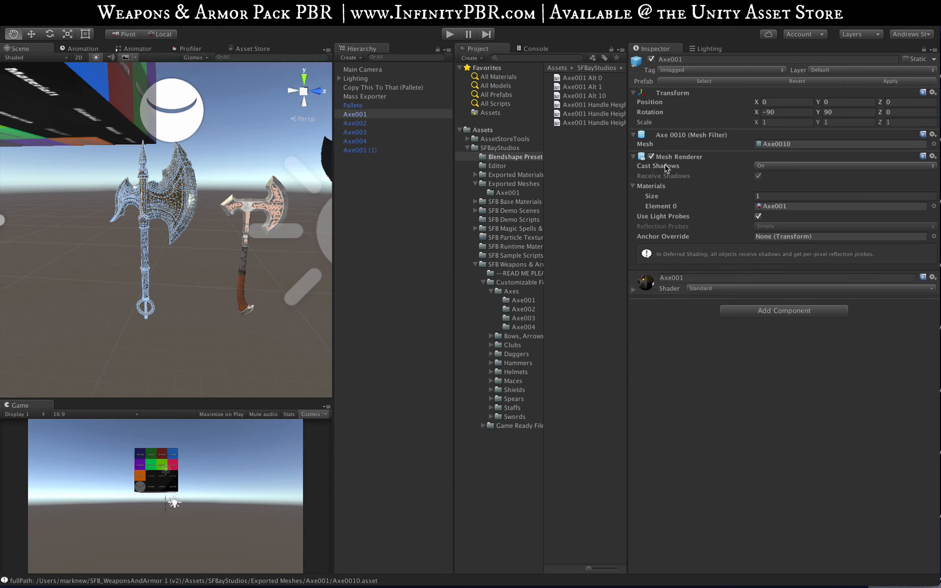
pyautogui.click(355, 182)
pyautogui.keyDown('alt'); pyautogui.moveTo(160, 225); pyautogui.dragTo(187, 216); pyautogui.keyUp('alt')
pyautogui.scroll(5, 155, 199)
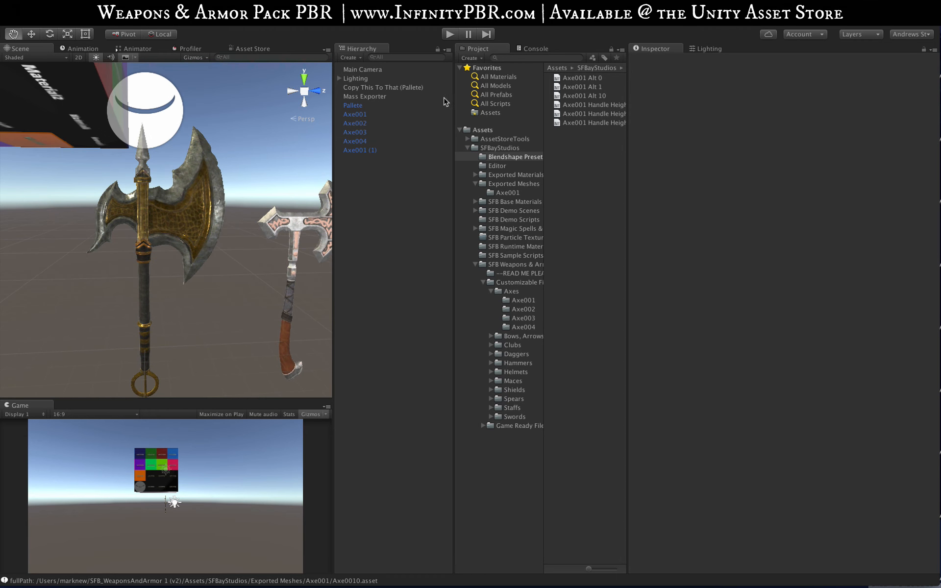
pyautogui.click(385, 115)
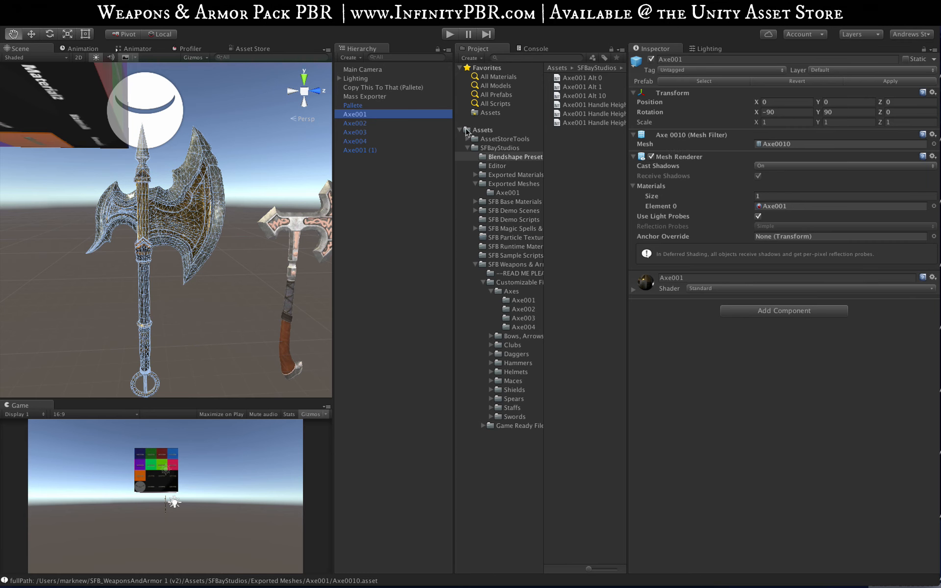
pyautogui.click(505, 193)
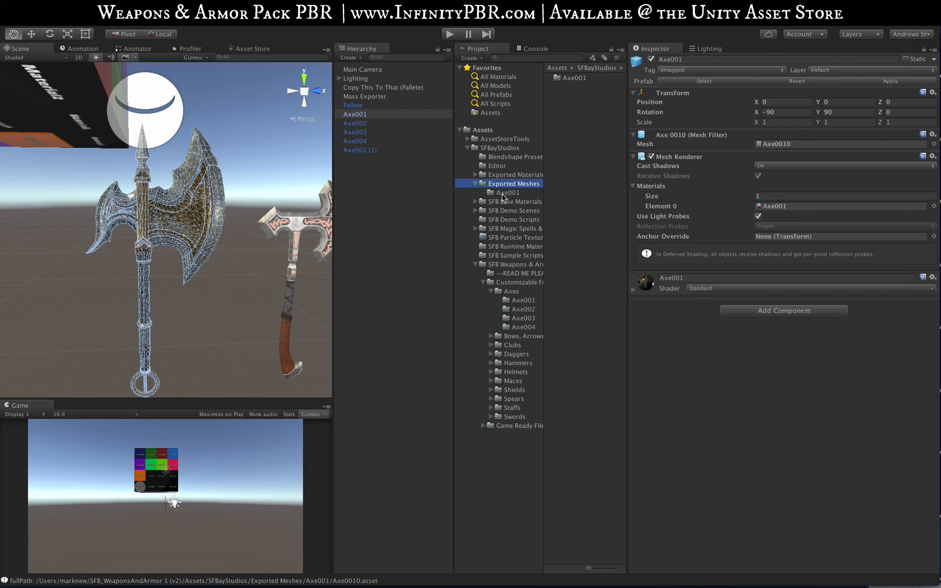
pyautogui.click(584, 86)
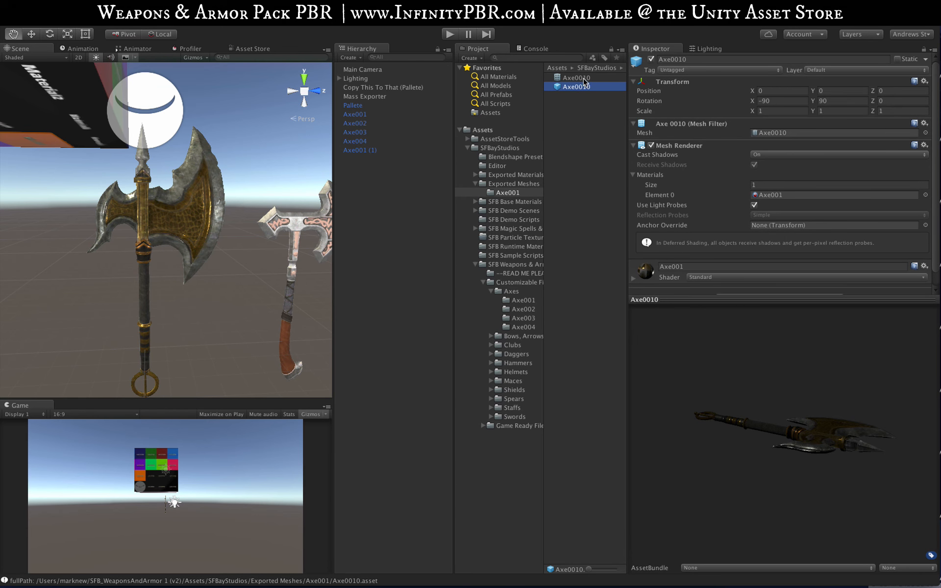
pyautogui.click(578, 78)
pyautogui.keyDown('shift'); pyautogui.click(583, 87); pyautogui.keyUp('shift')
pyautogui.click(584, 106)
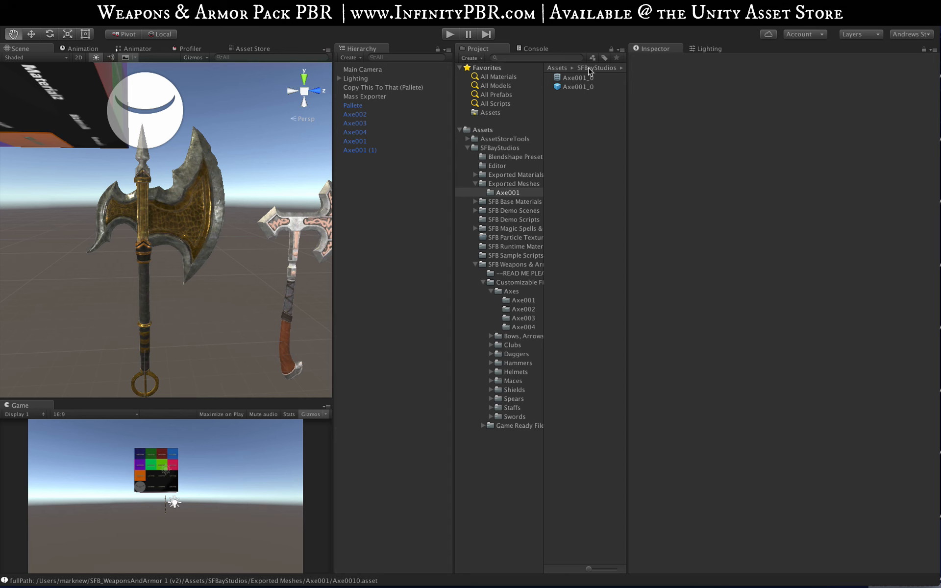
# Step: Duplicate the Axe001 (1) object and rename Axe001 (1) as Axe001
pyautogui.click(371, 149)
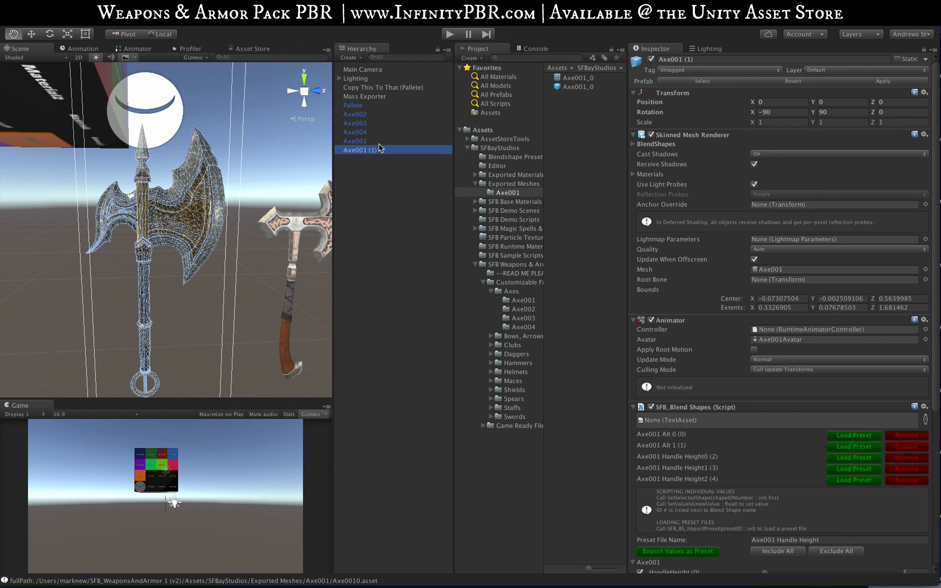
pyautogui.press('super+d')
pyautogui.click(385, 151)
pyautogui.press('Return')
pyautogui.press('Right')
pyautogui.press('BackSpace')
pyautogui.press('BackSpace')
pyautogui.press('BackSpace')
pyautogui.press('BackSpace')
pyautogui.press('Return')
# Step: Load the Axe001 Alt 1 preset on the renamed, still customizable Axe001
pyautogui.scroll(-5, 721, 343)
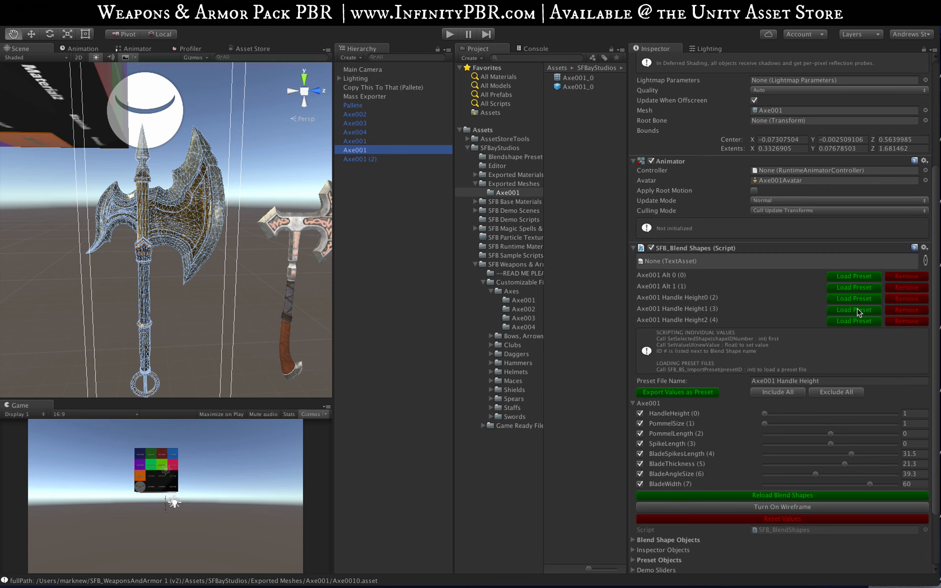
pyautogui.click(854, 278)
pyautogui.click(853, 282)
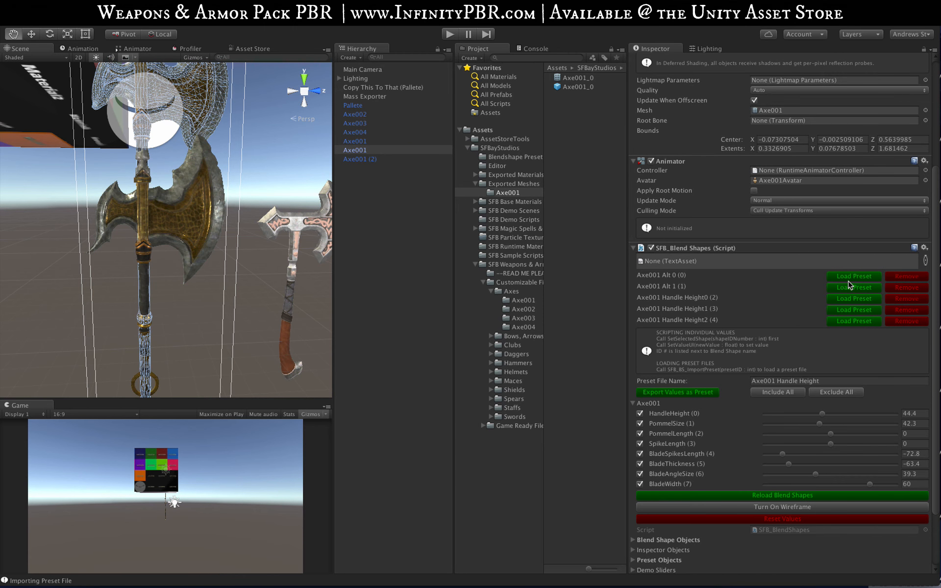
pyautogui.keyDown('alt'); pyautogui.moveTo(185, 197); pyautogui.dragTo(167, 242); pyautogui.keyUp('alt')
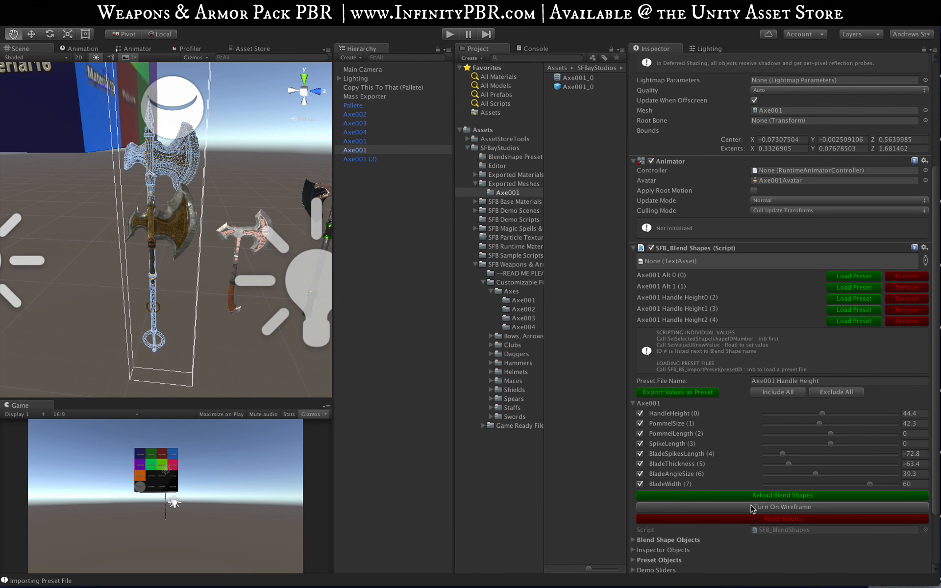
# Step: Save the reshaped Axe001 with Save As Mesh(es) and preview the exported Axe001_1 mesh
pyautogui.click(337, 10)
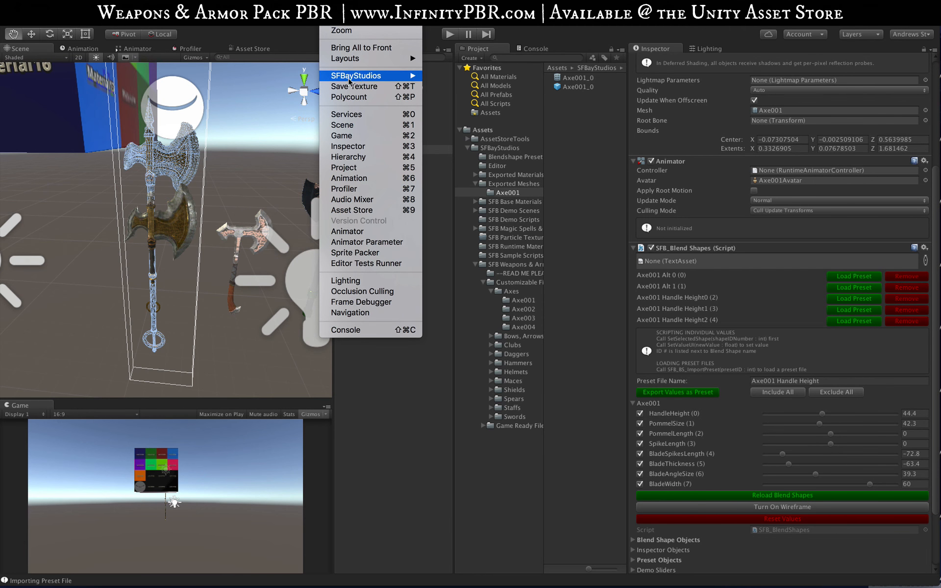
pyautogui.moveTo(350, 77)
pyautogui.click(488, 77)
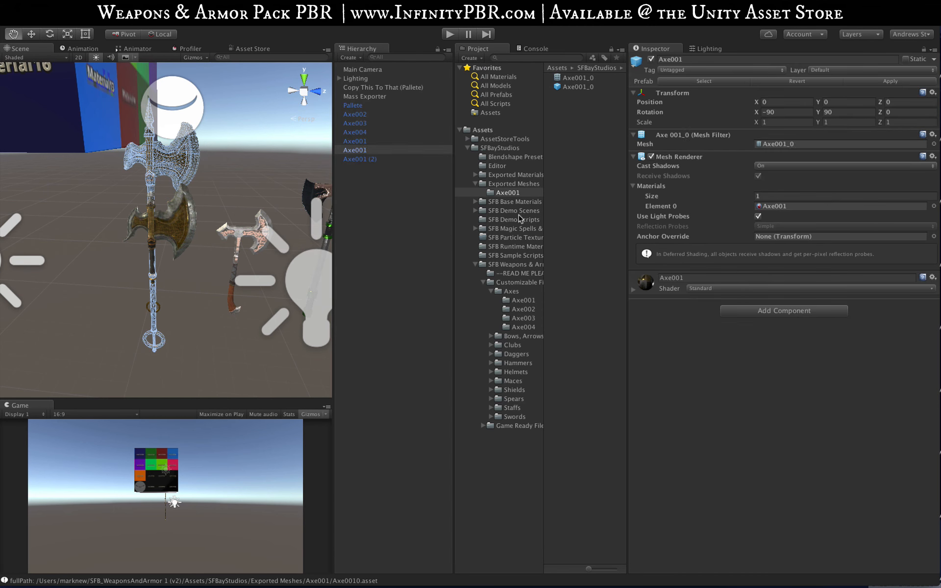
pyautogui.click(565, 104)
pyautogui.click(580, 96)
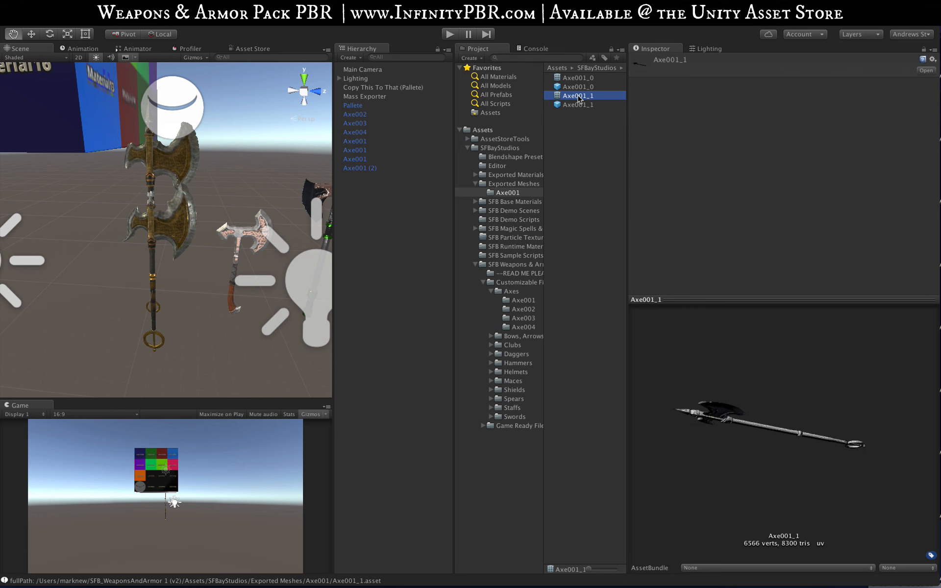
# Step: Inspect the exported Axe001_1 mesh from another angle, and review the matching Axe001_1 prefab
pyautogui.moveTo(755, 455); pyautogui.dragTo(765, 358)
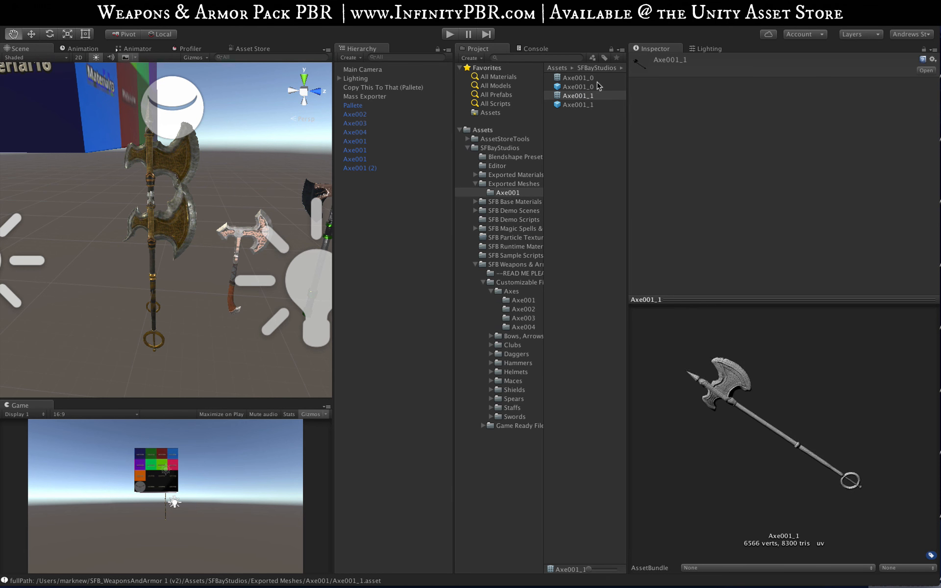
pyautogui.click(575, 105)
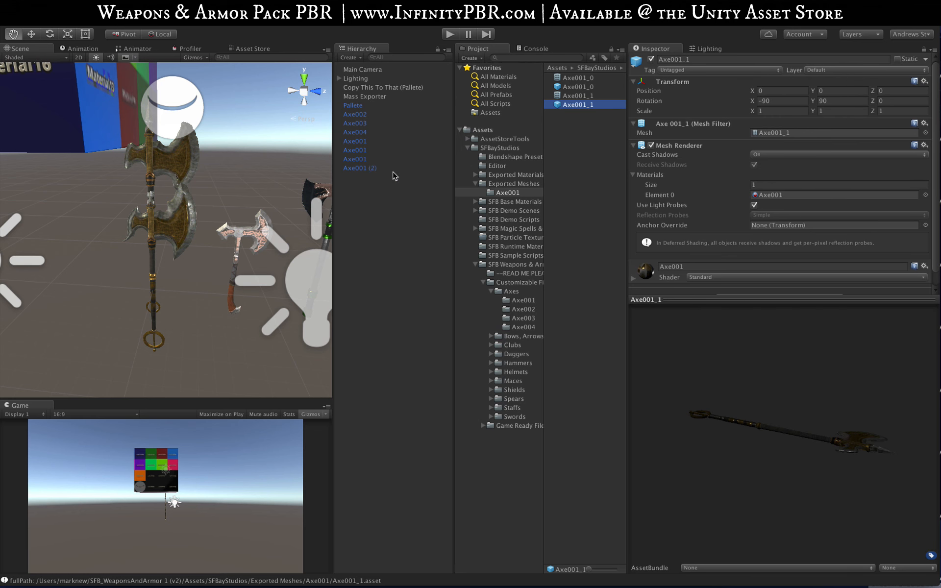
# Step: Rename the customizable Axe001 (2) as Axe001 and place it directly below Pallete in the object list
pyautogui.click(375, 169)
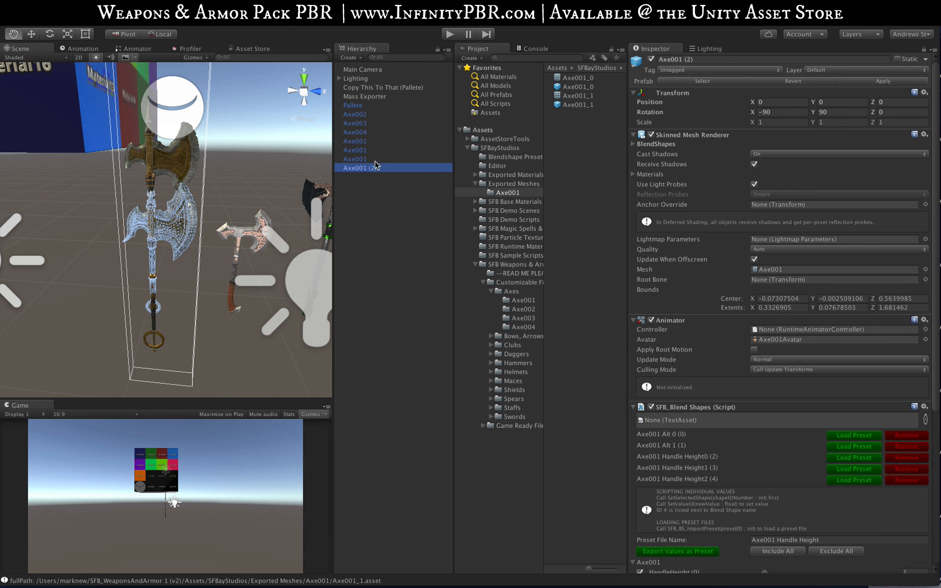
pyautogui.click(359, 169)
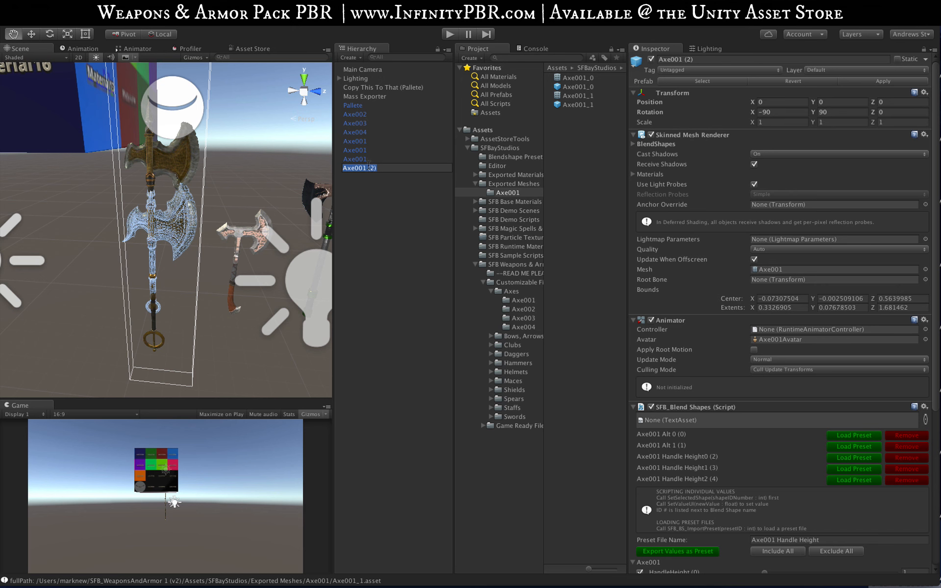
pyautogui.click(383, 166)
pyautogui.press('Return')
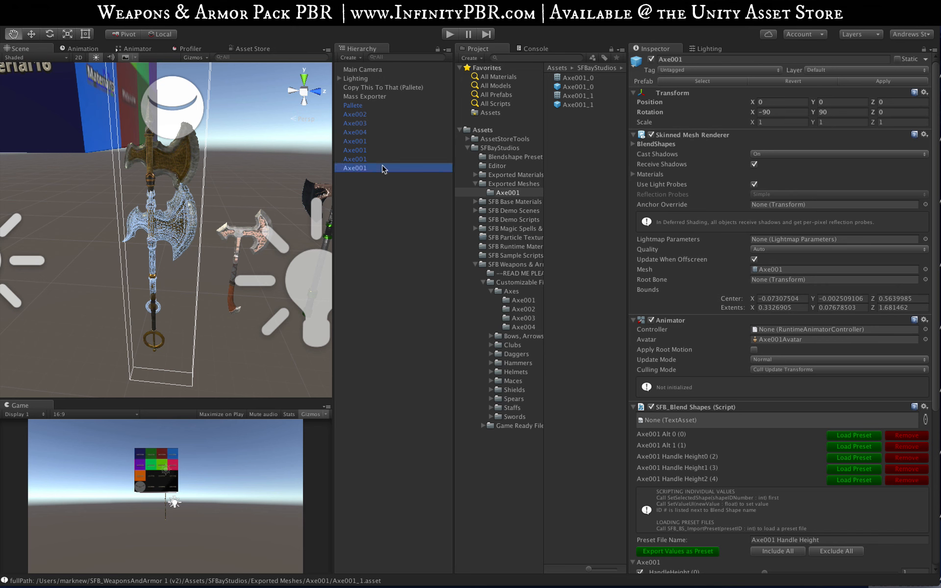
pyautogui.moveTo(362, 170); pyautogui.dragTo(371, 112)
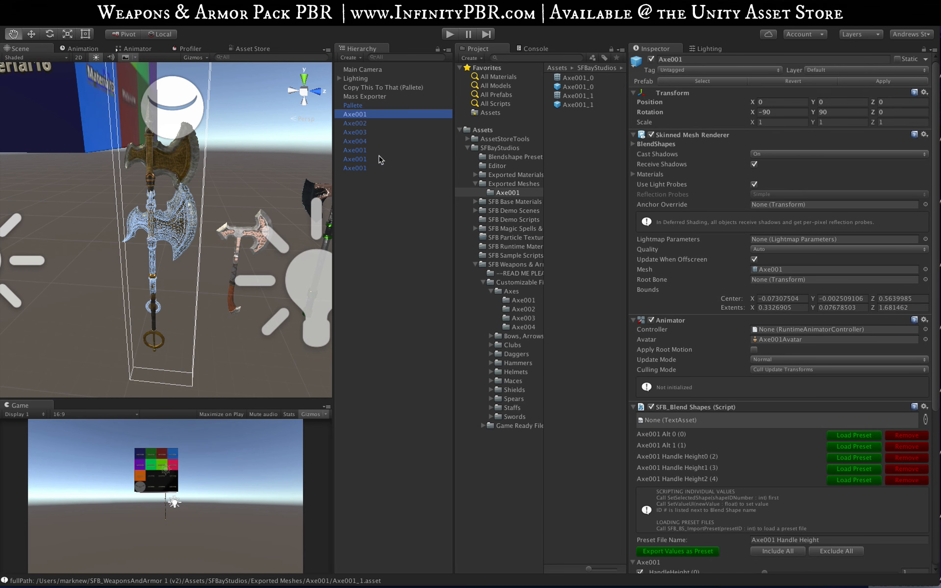
# Step: Delete the three static Axe001 objects listed below Axe004 from the scene
pyautogui.click(368, 150)
pyautogui.keyDown('shift'); pyautogui.click(365, 168); pyautogui.keyUp('shift')
pyautogui.rightClick(361, 166)
pyautogui.click(388, 221)
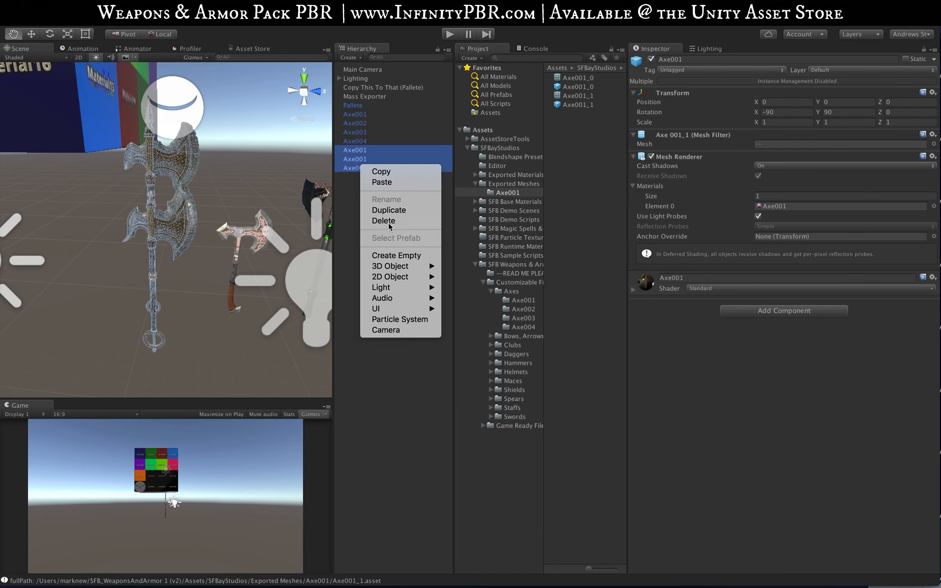
# Step: Add the Axe001_0 and Axe001_1 prefabs to the scene, moving Axe001_0 to about Z -0.941 and Axe001_1 between it and the customizable axe
pyautogui.click(584, 89)
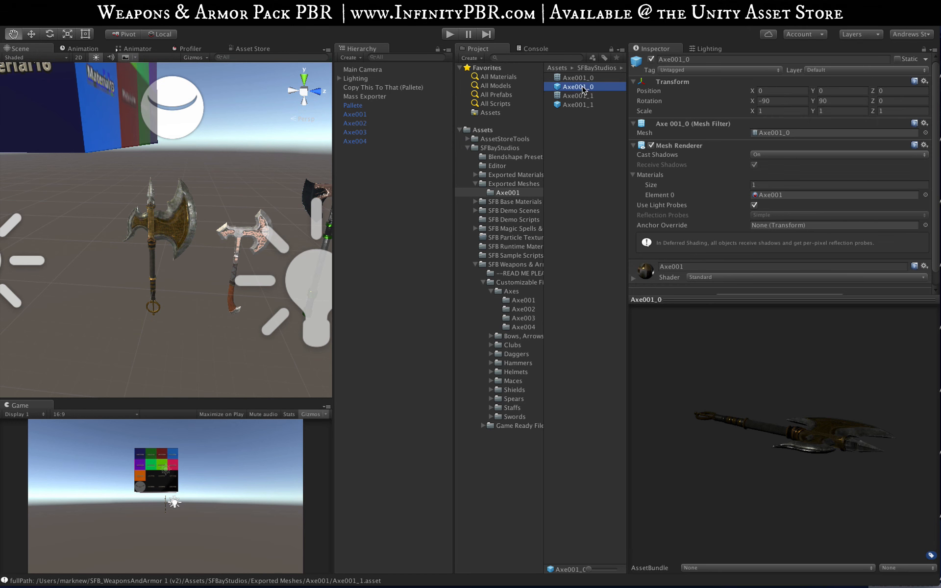
pyautogui.moveTo(583, 88); pyautogui.dragTo(421, 217)
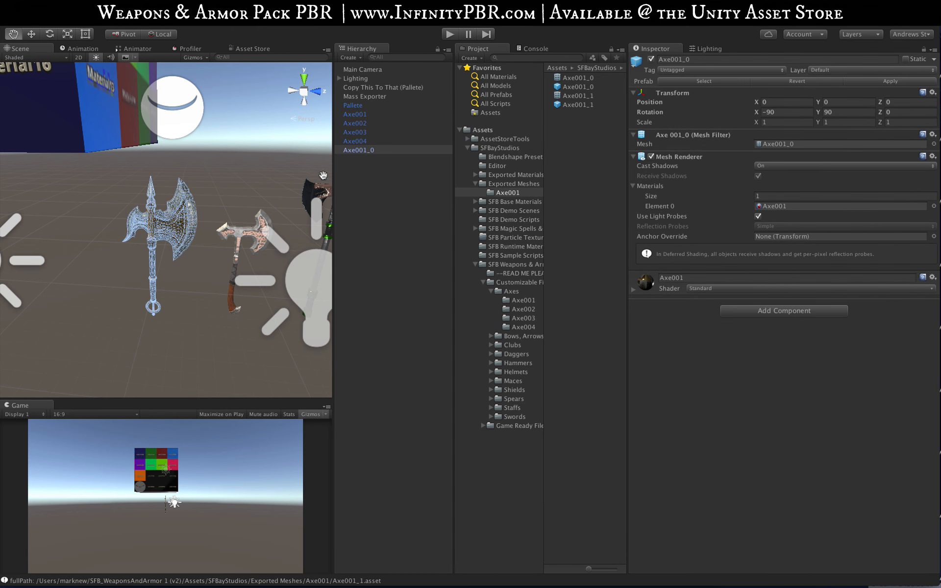
pyautogui.click(31, 34)
pyautogui.moveTo(109, 283); pyautogui.dragTo(18, 280)
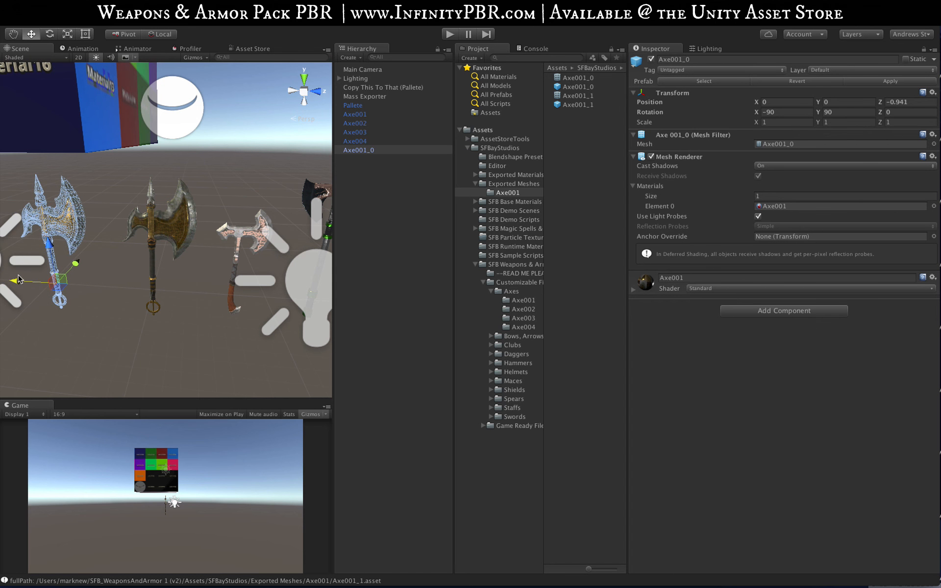
pyautogui.moveTo(587, 104); pyautogui.dragTo(387, 192)
pyautogui.moveTo(104, 293); pyautogui.dragTo(65, 283)
# Step: Review the blend shape settings of the customizable Axe001, and compare it with the two exported axes in the scene
pyautogui.click(177, 233)
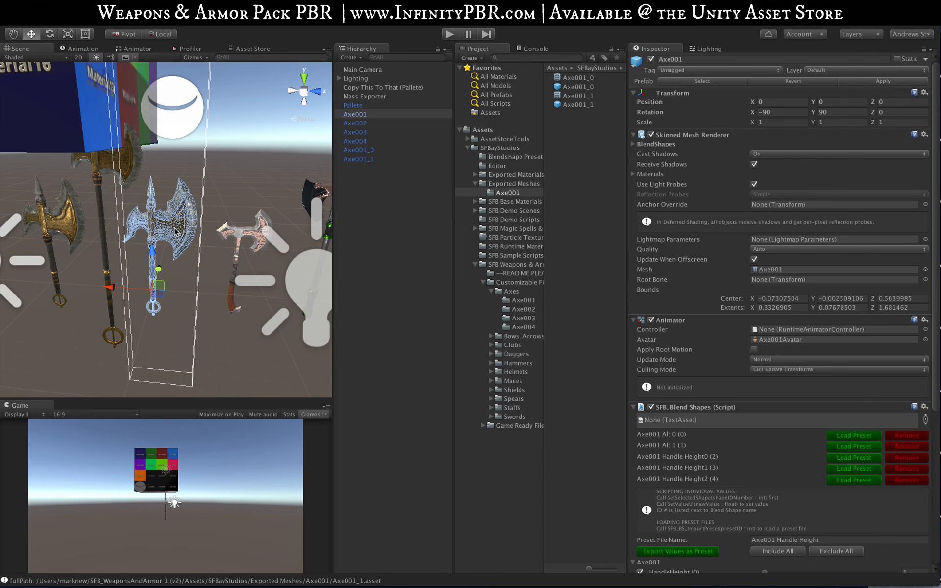
pyautogui.scroll(-5, 770, 534)
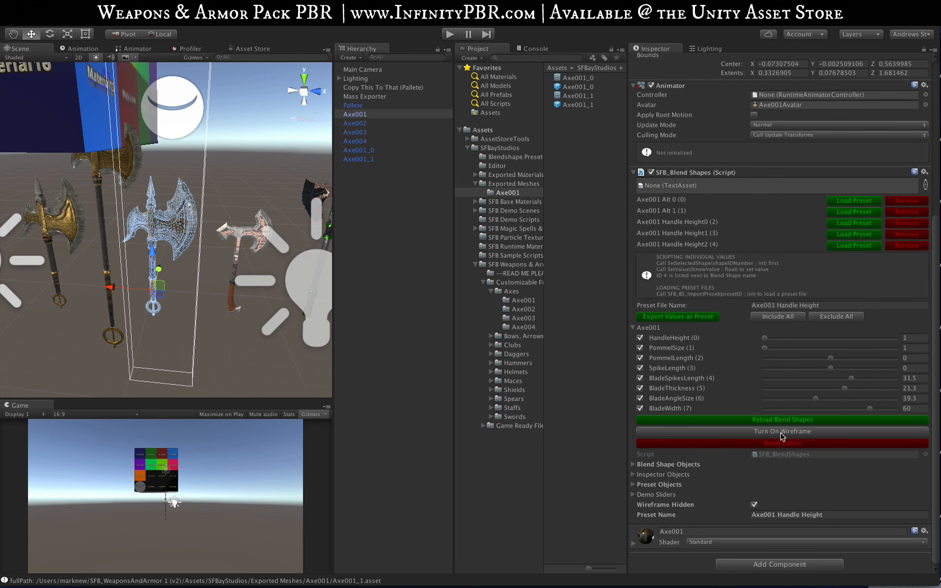
pyautogui.click(377, 247)
pyautogui.moveTo(128, 260)
pyautogui.keyDown('alt'); pyautogui.mouseDown()
pyautogui.moveTo(96, 206)
pyautogui.moveTo(114, 201)
pyautogui.moveTo(142, 223)
pyautogui.moveTo(135, 242)
pyautogui.moveTo(2, 237)
pyautogui.moveTo(235, 252)
pyautogui.moveTo(181, 273)
pyautogui.moveTo(66, 265)
pyautogui.moveTo(188, 265)
pyautogui.moveTo(142, 248)
pyautogui.mouseUp(); pyautogui.keyUp('alt')
pyautogui.scroll(3, 115, 204)
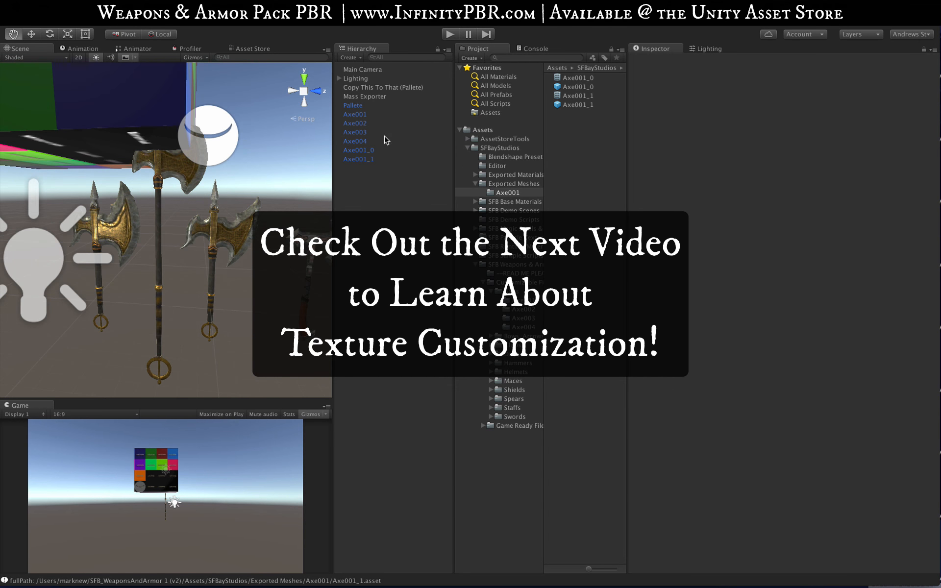